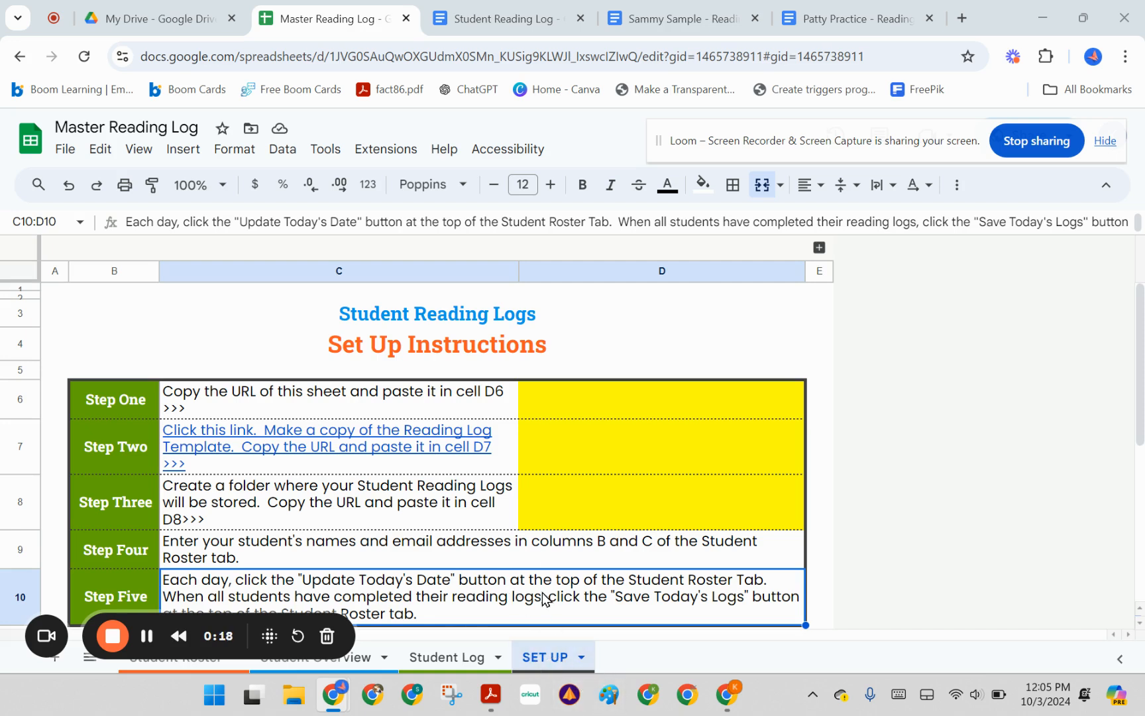
Copy the Master Reading Log sheet's URL into cell D6 of the set-up instructions
click(599, 59)
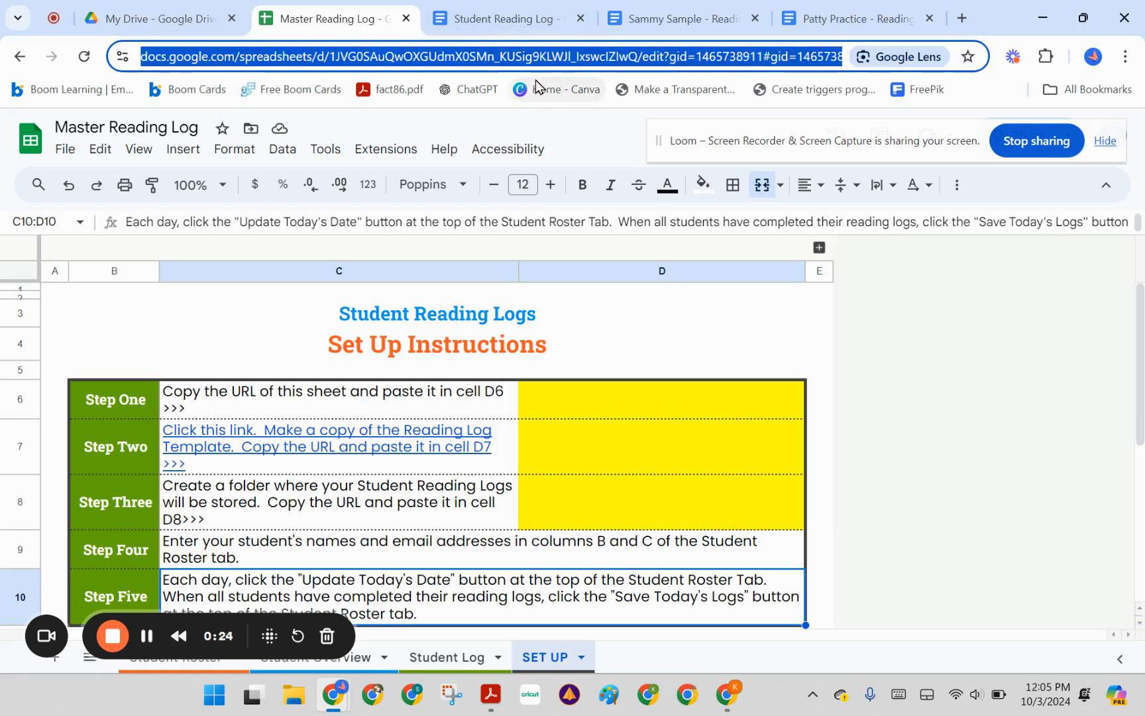
click(648, 408)
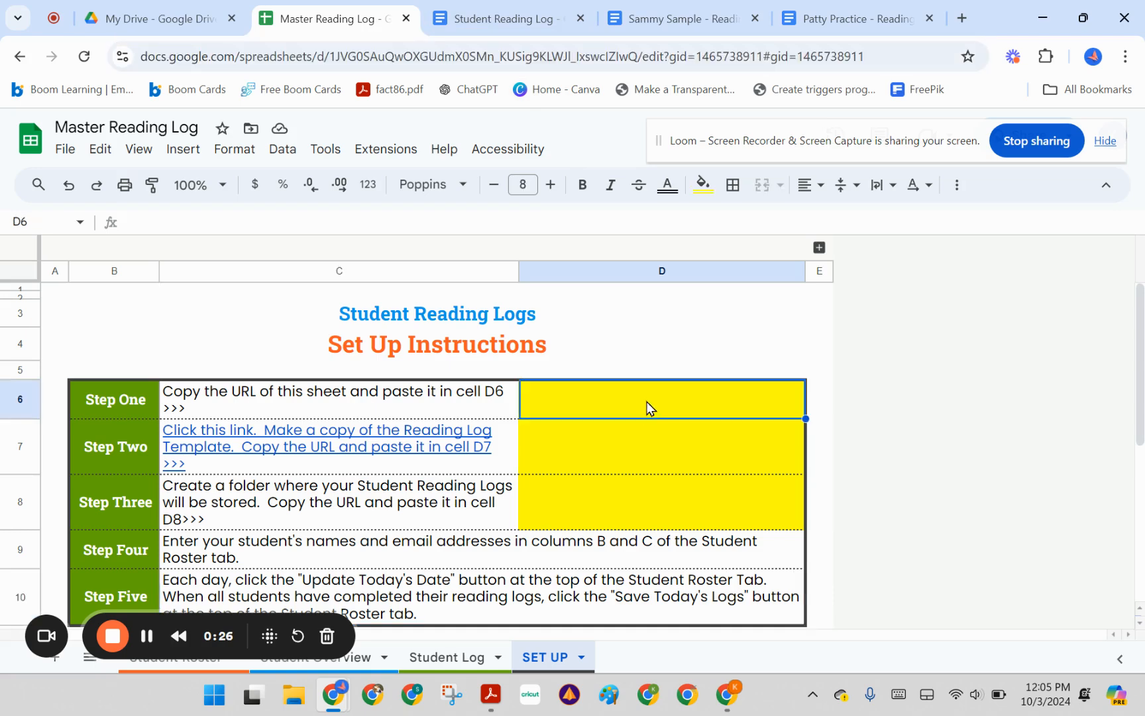
key(ctrl+v)
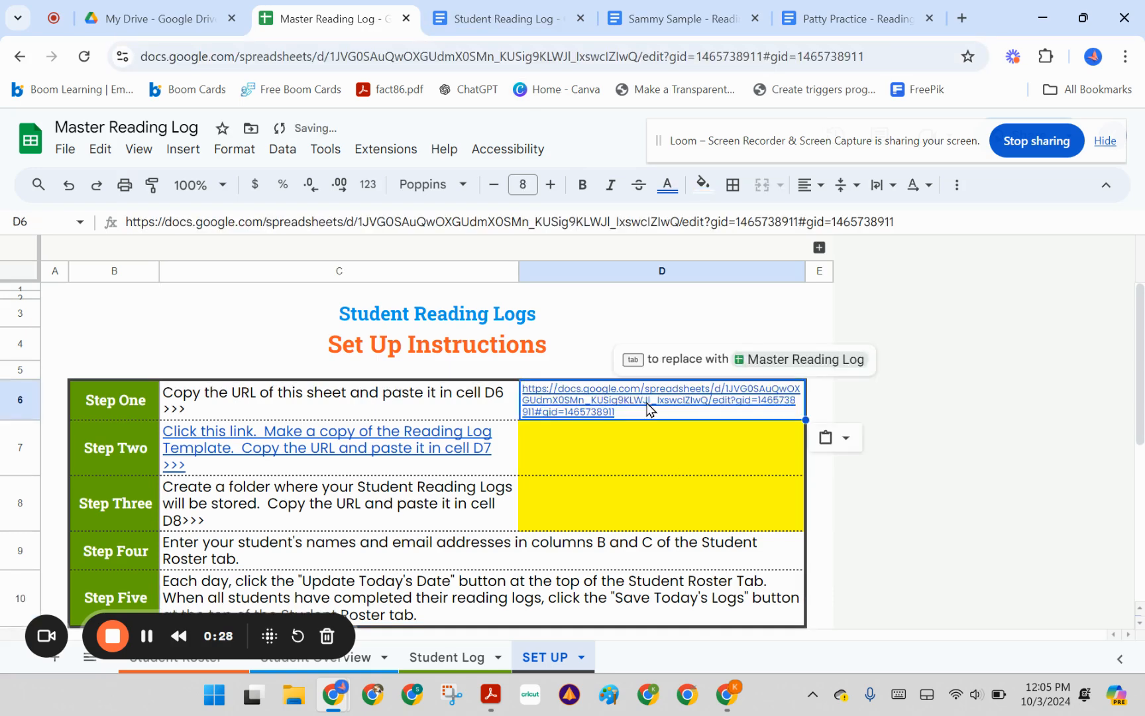
Copy the URL of the Student Reading Log template document in Google Docs and paste it into cell D7 of the set-up sheet
click(266, 451)
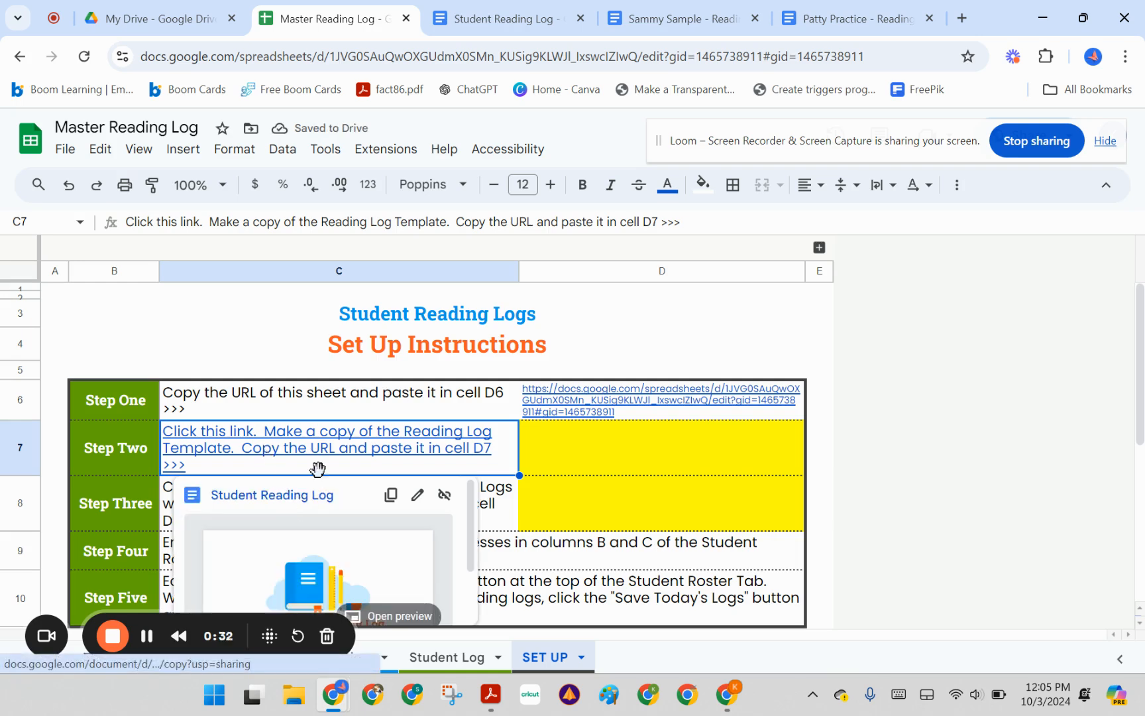
click(521, 19)
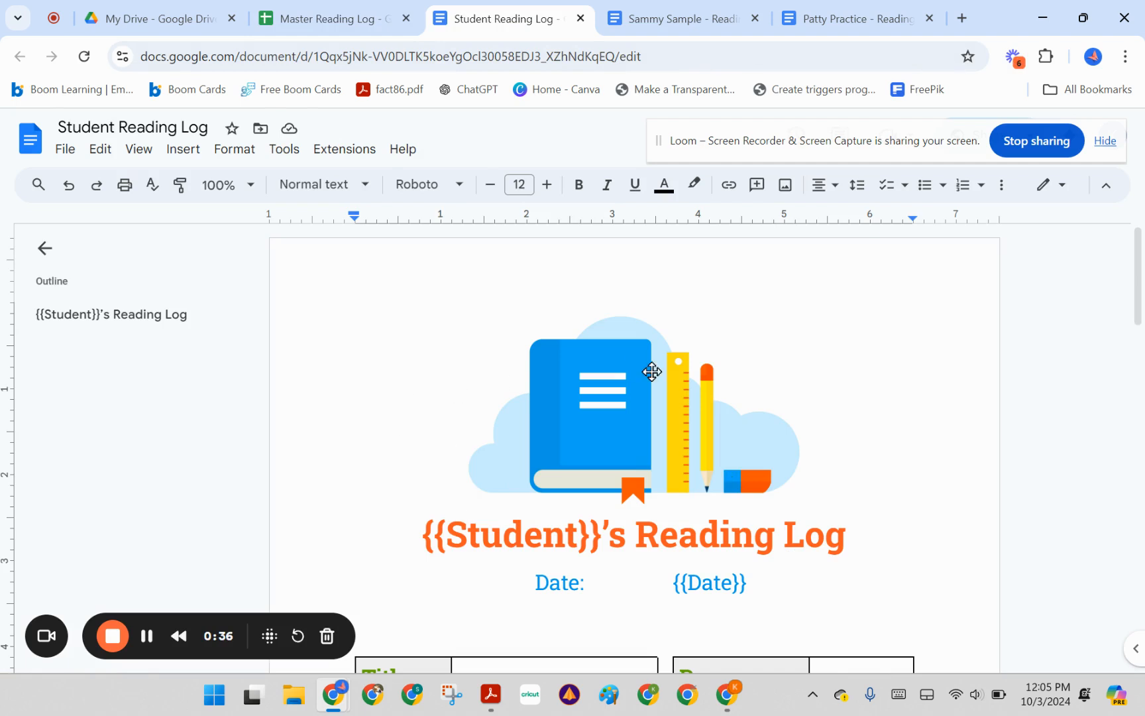
click(593, 57)
key(ctrl+c)
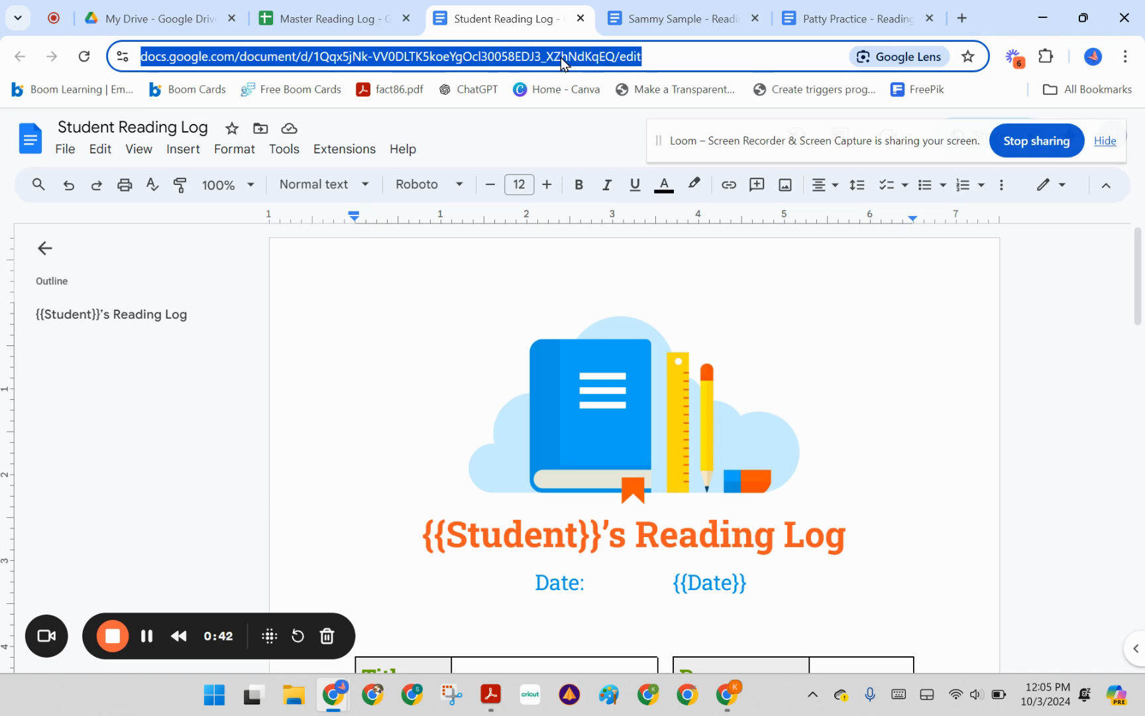
click(355, 21)
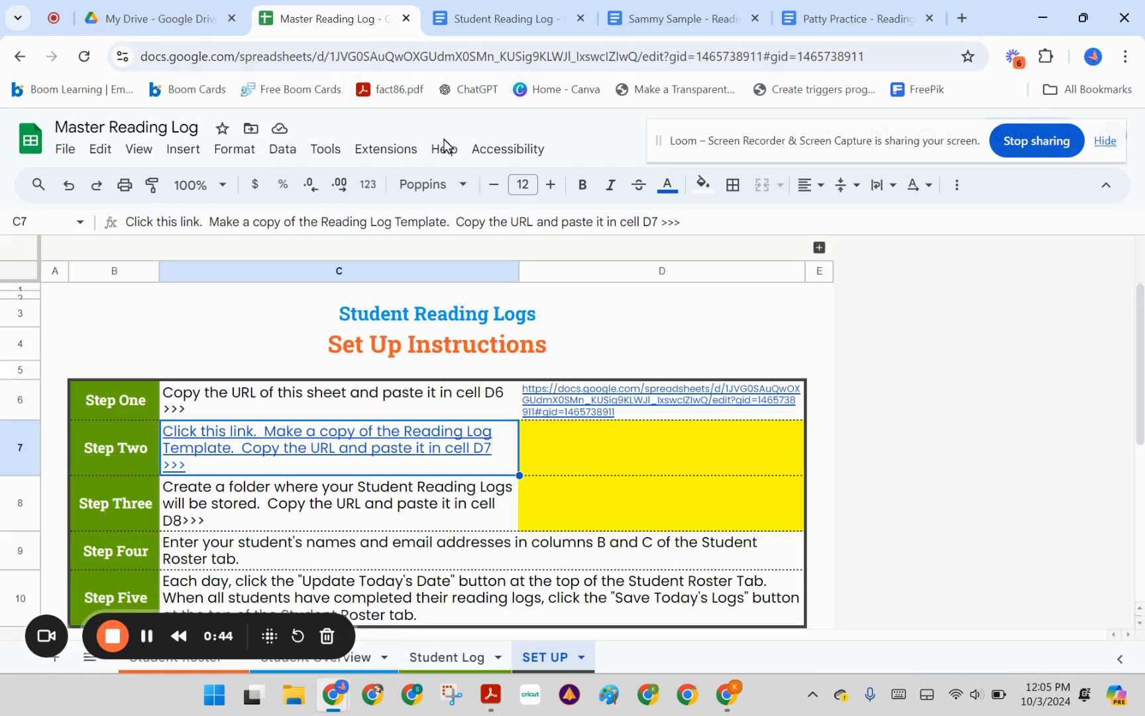
click(647, 459)
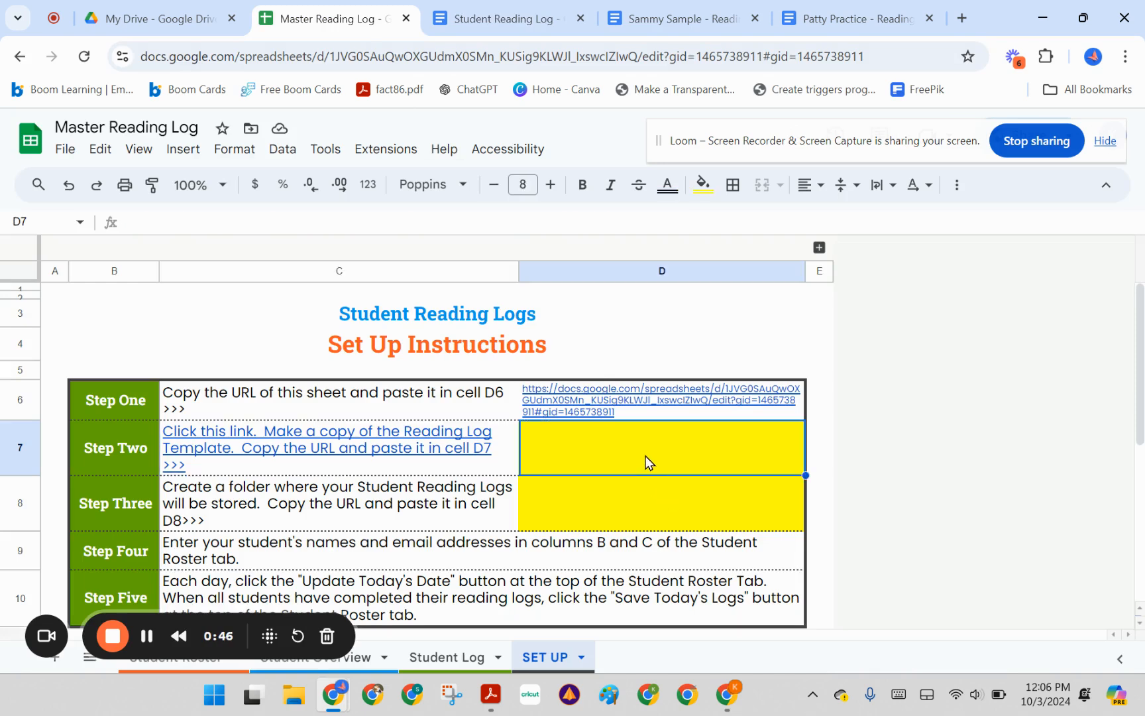
key(ctrl+v)
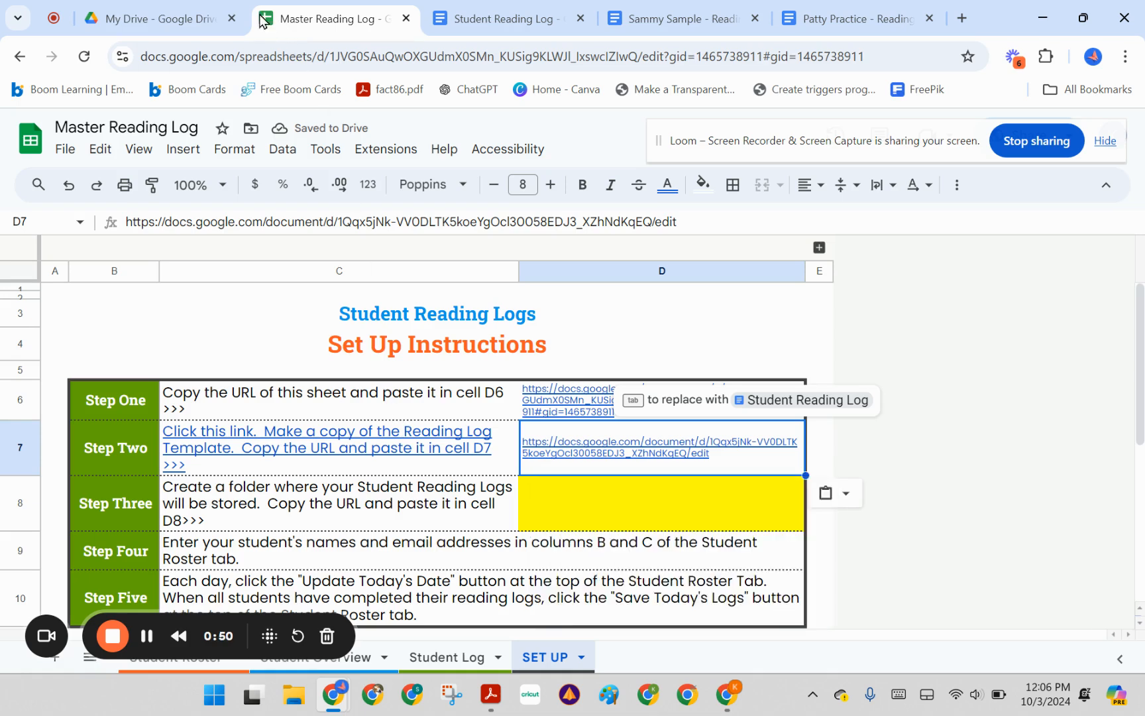
Open the Reading Logs folder in Google Drive and paste its URL into cell D8 of the set-up sheet
click(154, 20)
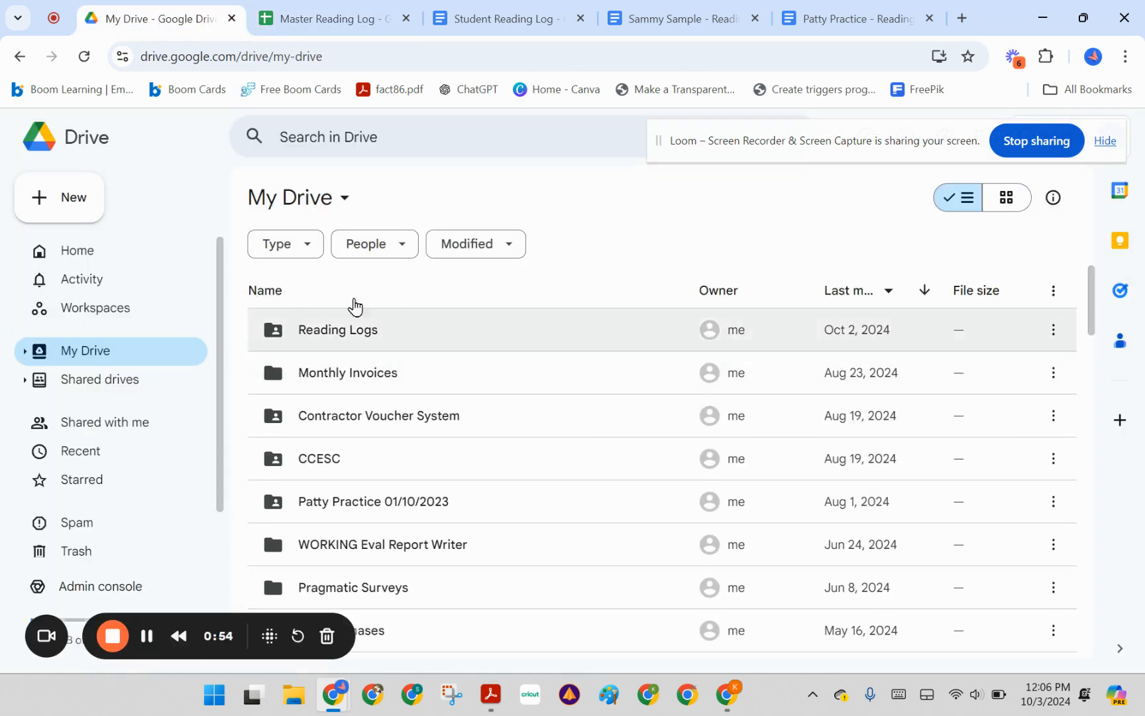
double_click(339, 331)
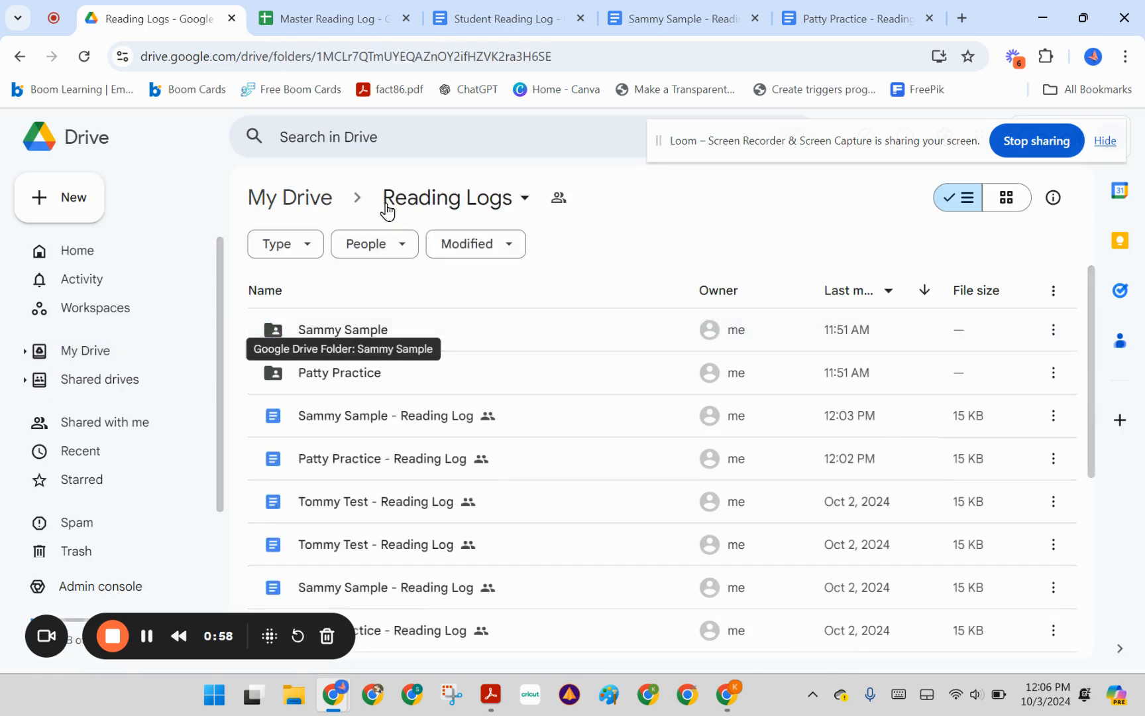
click(470, 56)
key(ctrl+c)
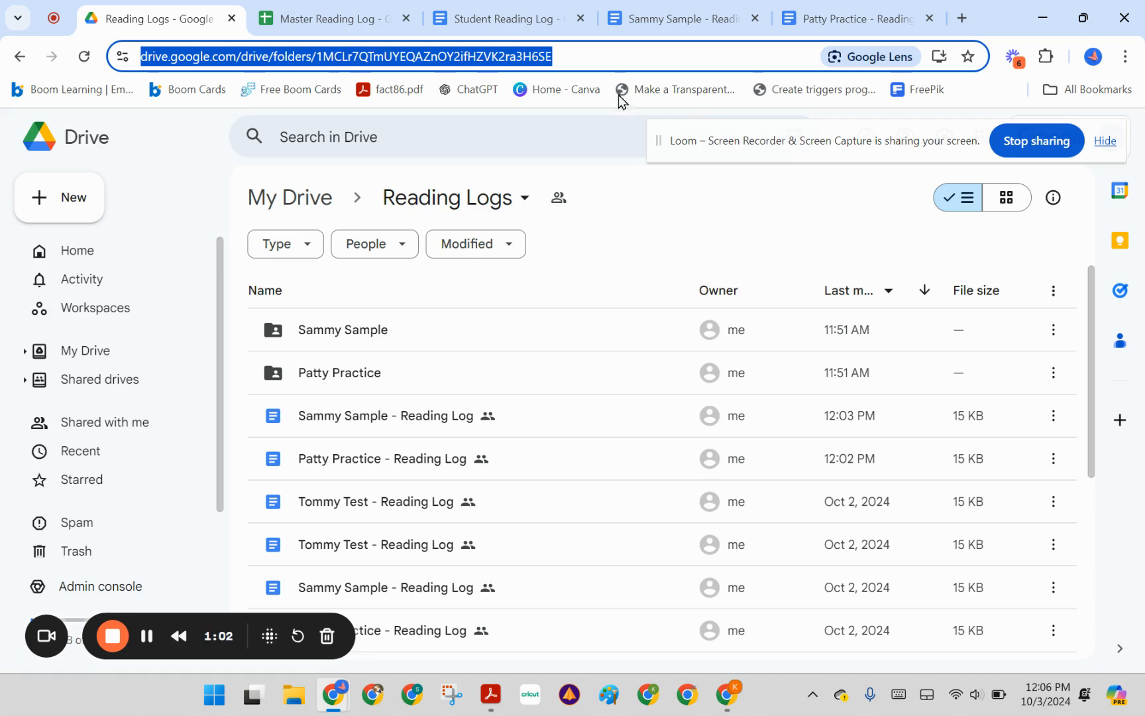
click(332, 18)
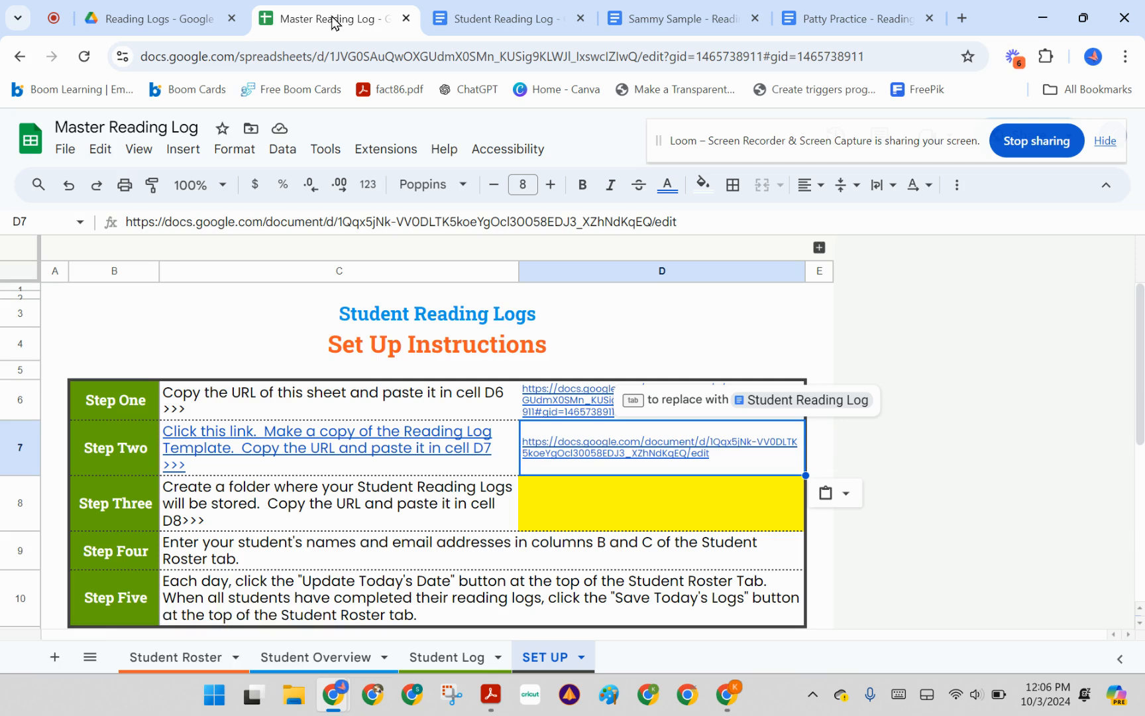
click(621, 502)
key(ctrl+v)
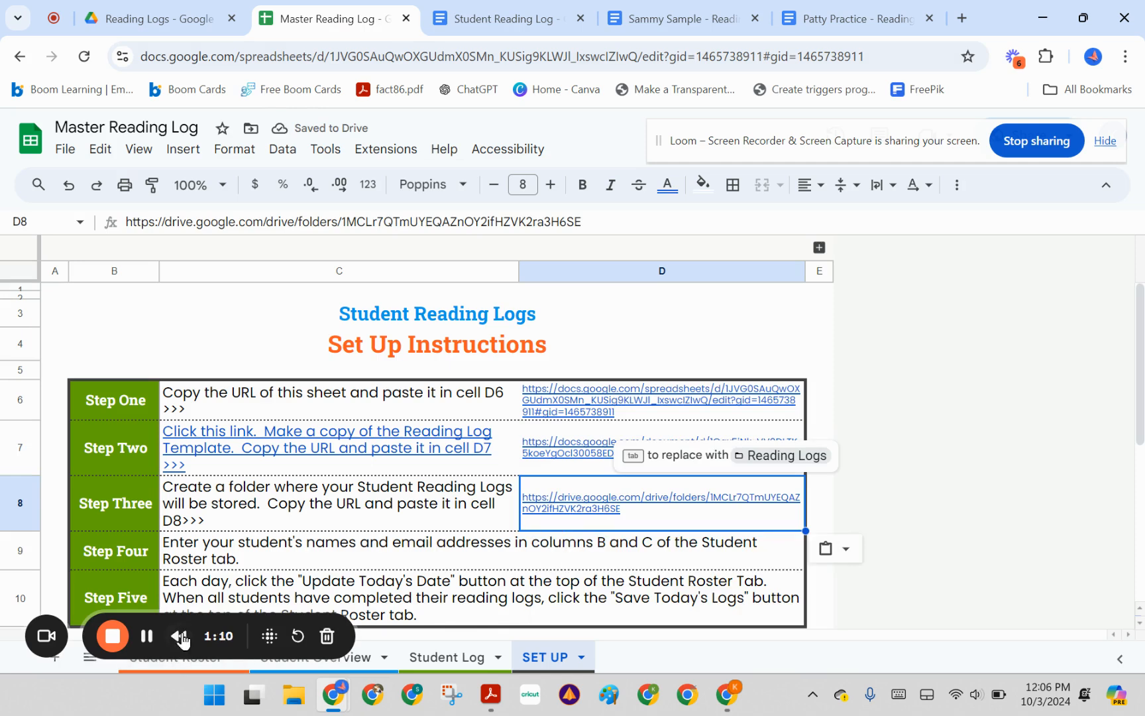
Add a third student to row 7 of the Student Roster, entering the student's name and email
drag(178, 635, 210, 251)
drag(211, 251, 211, 244)
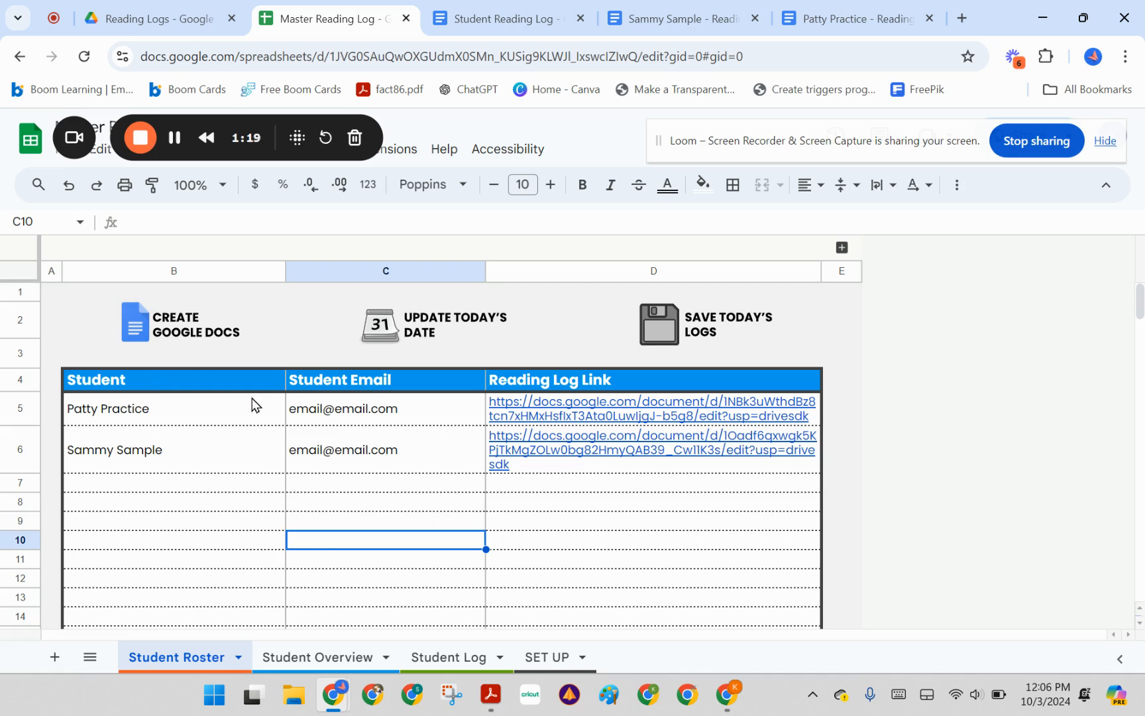
click(182, 489)
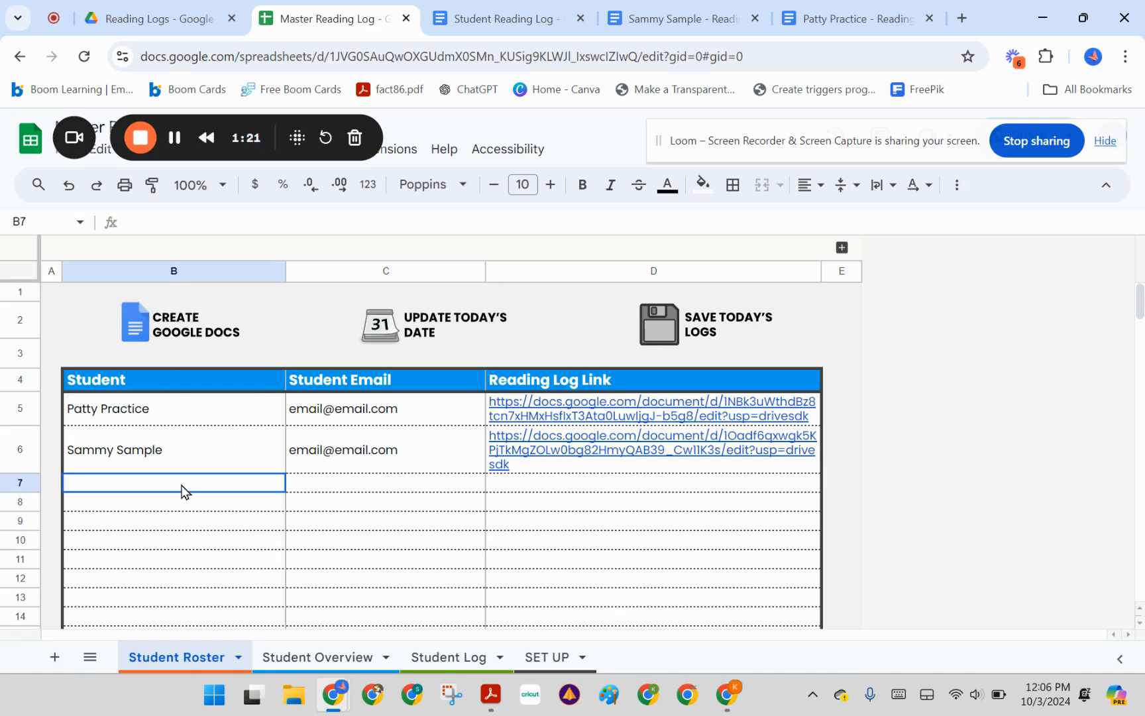
text(Tomm)
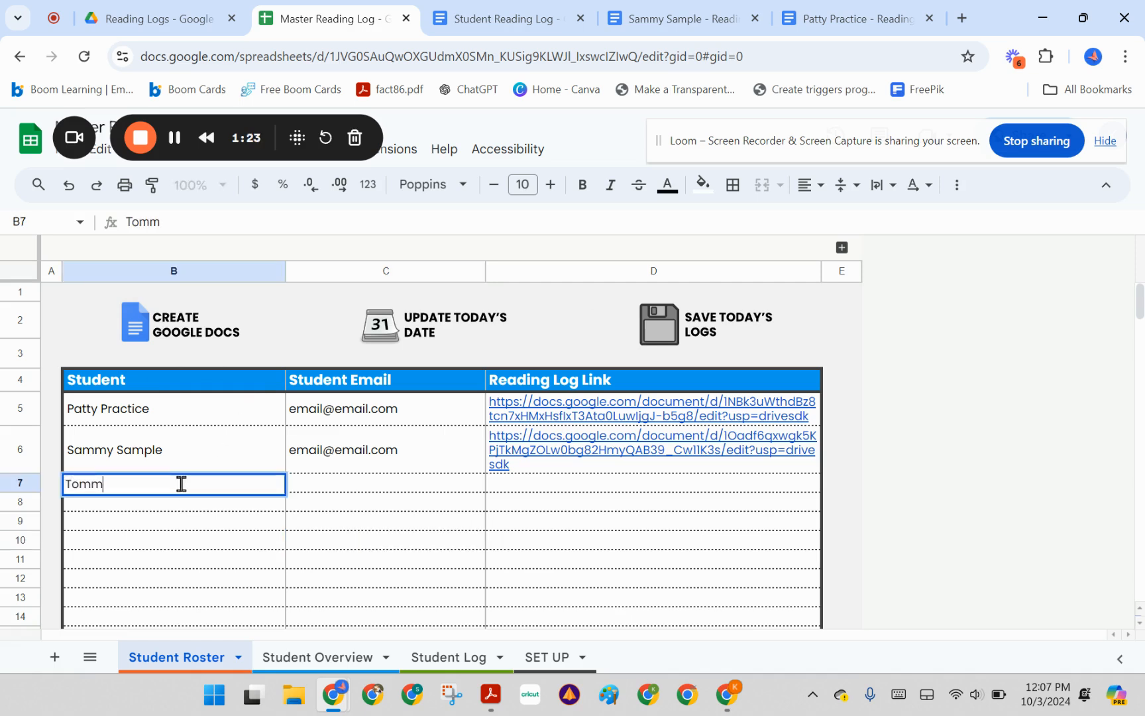
text(y Test)
key(Tab)
text(email)
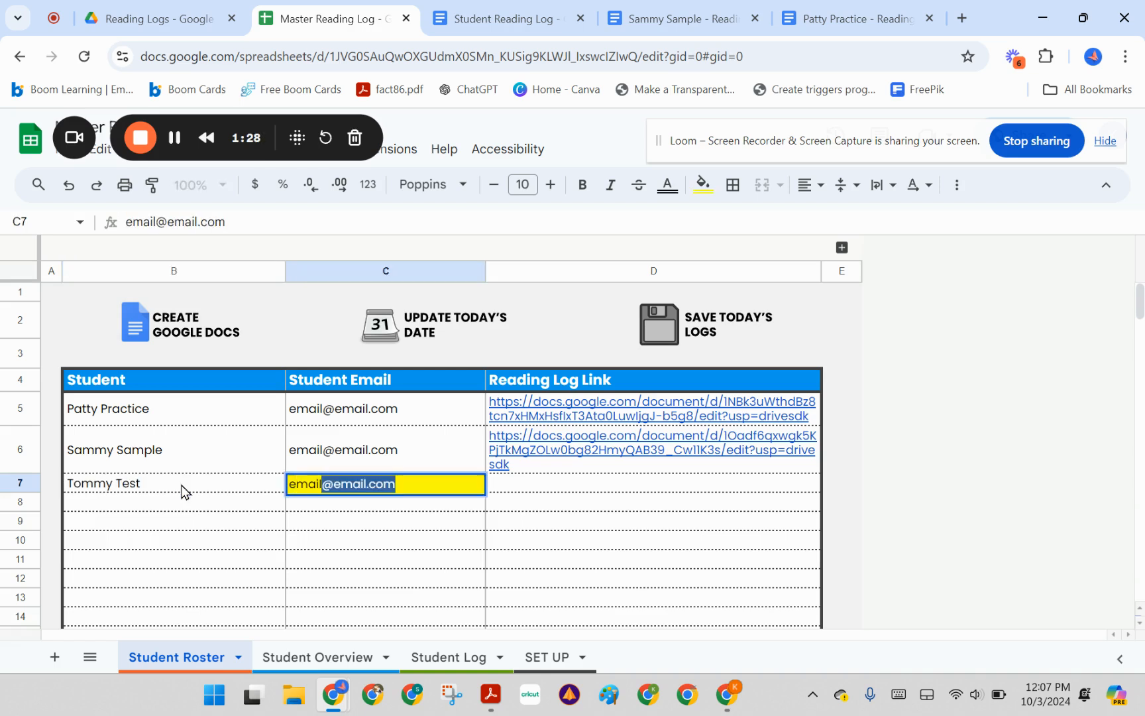
key(Tab)
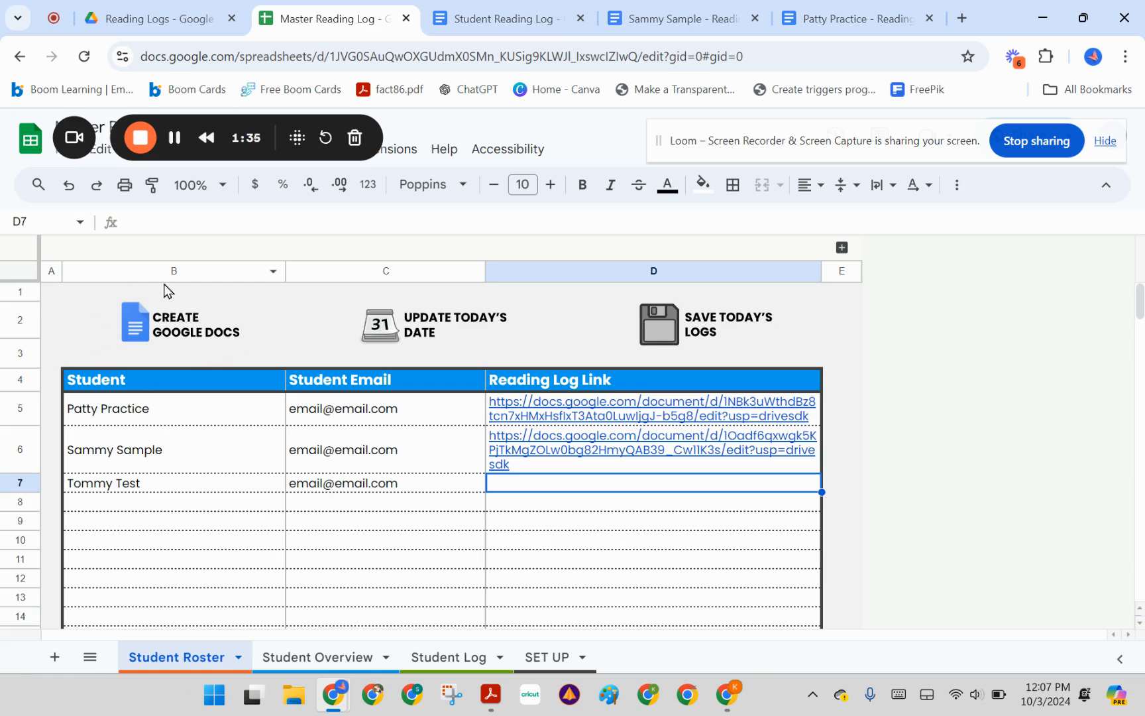
Create the Google Docs for the roster's students and look through the newly added student's reading log
click(146, 331)
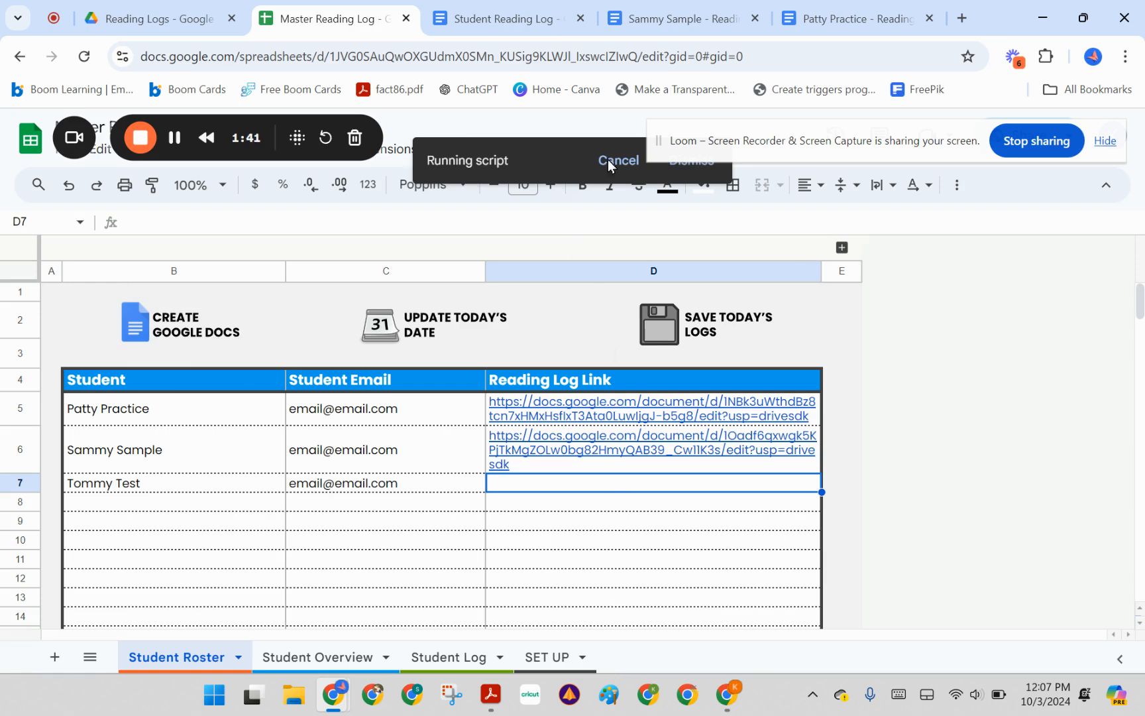
drag(897, 132, 910, 66)
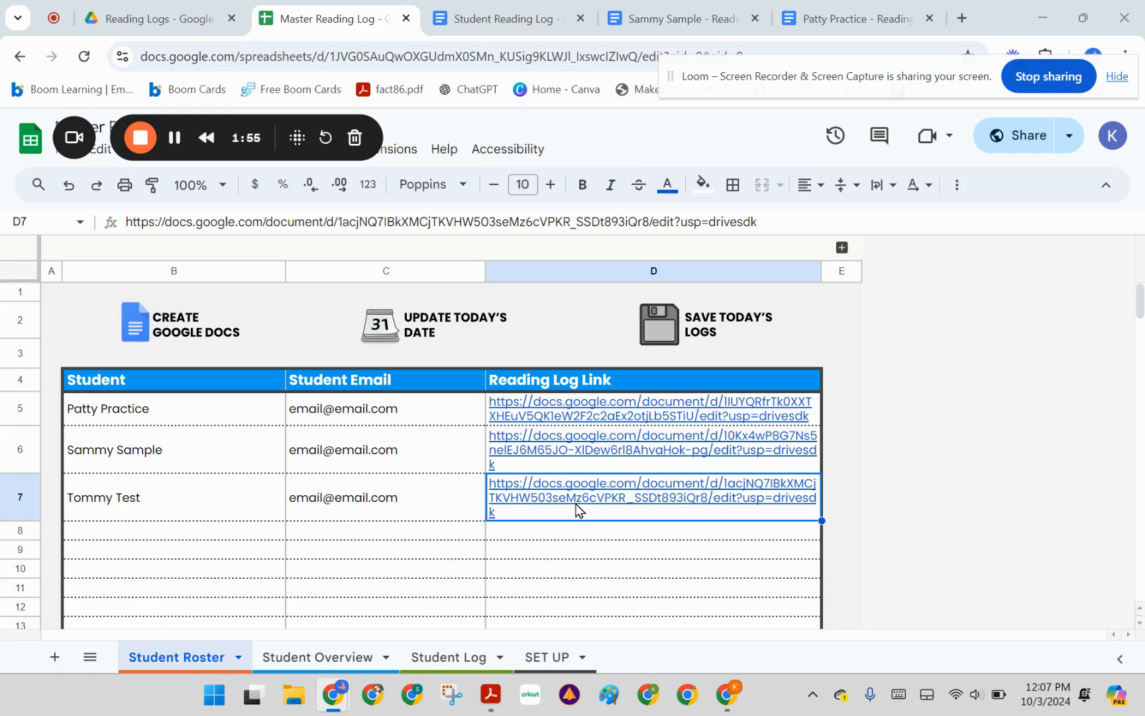
mouse_move(576, 509)
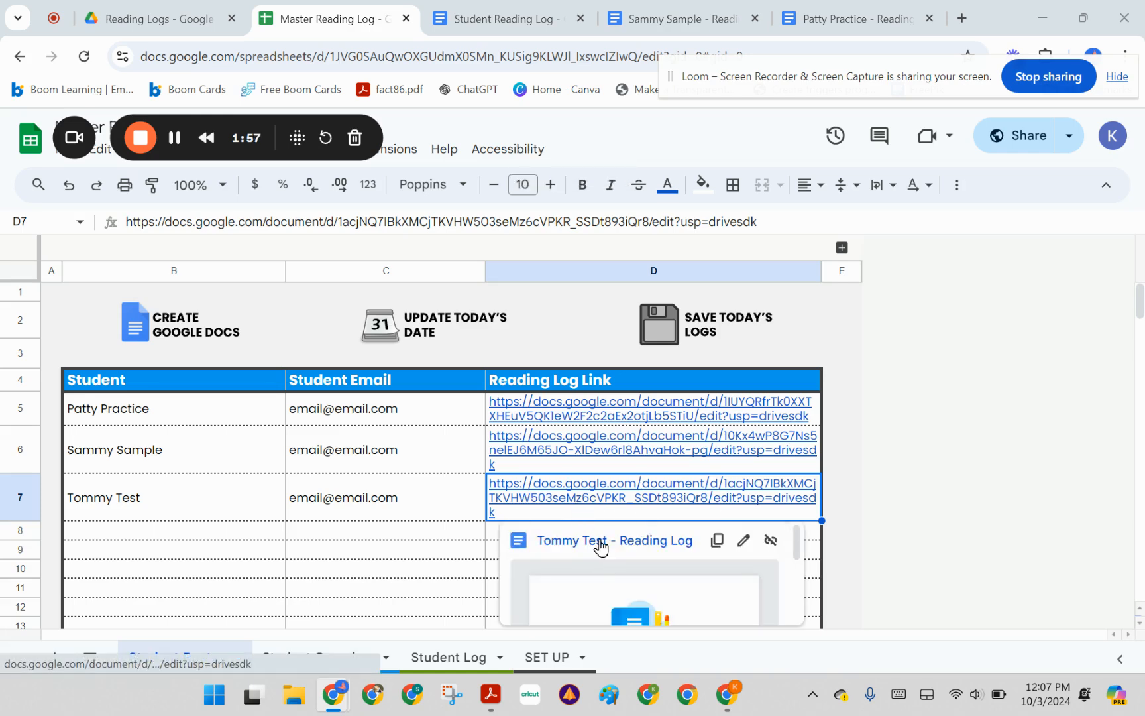
click(599, 544)
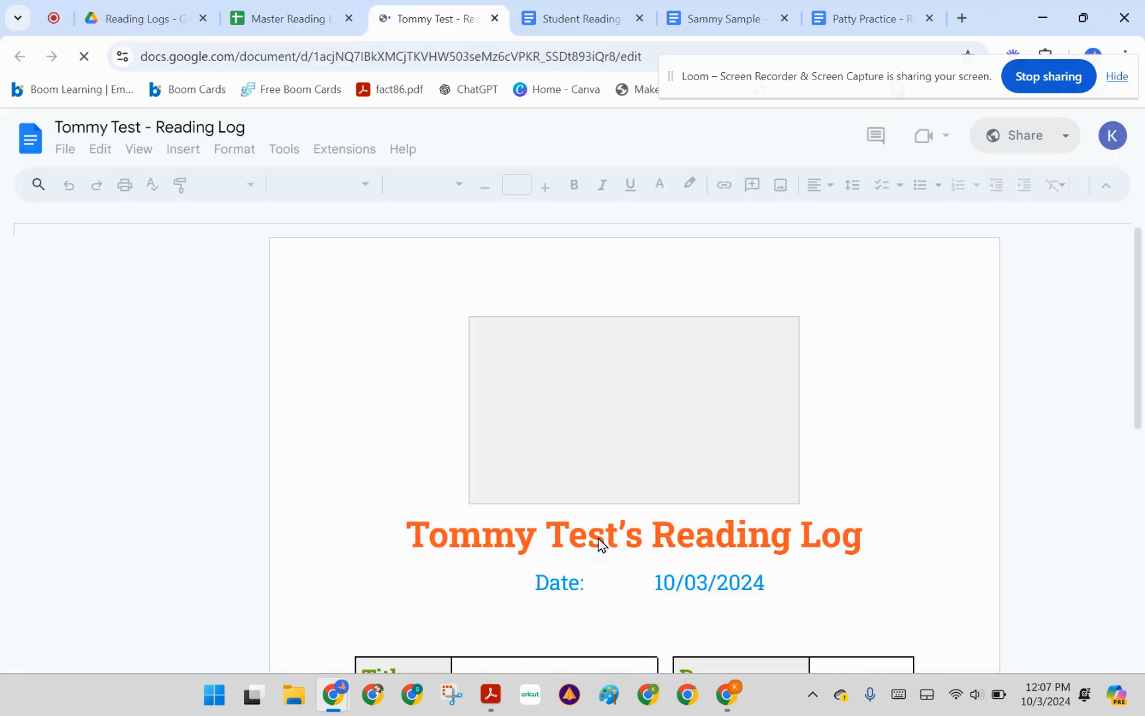
scroll(652, 431, down, 5)
scroll(652, 431, down, 8)
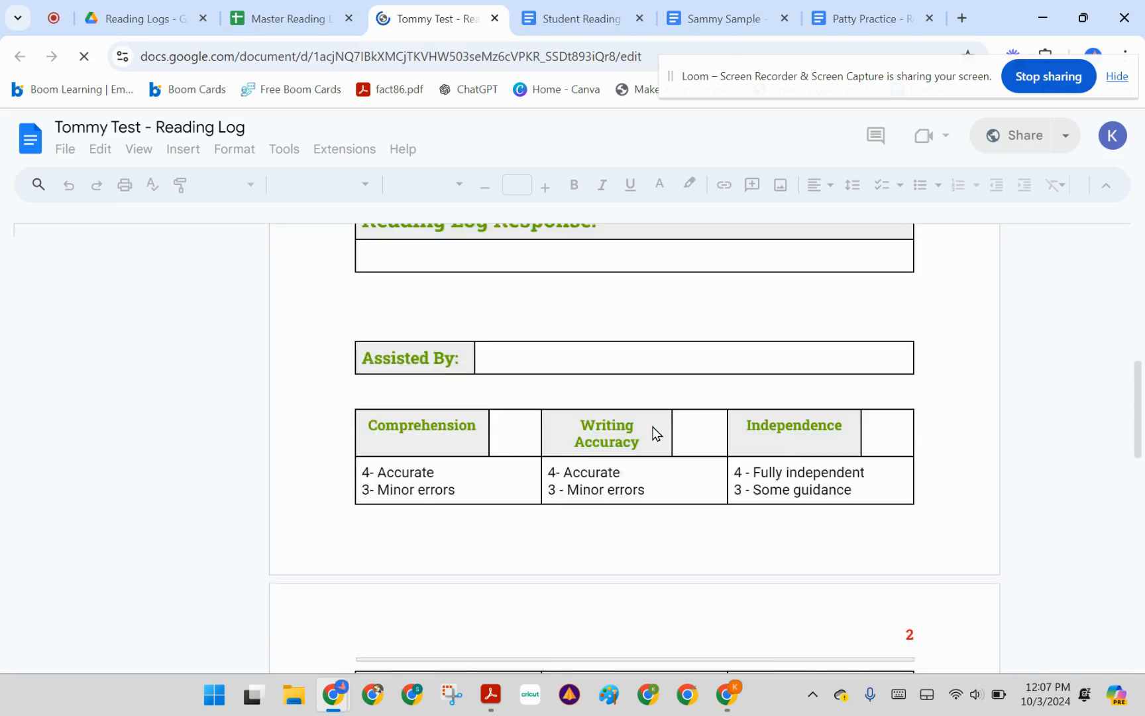
scroll(652, 432, up, 8)
scroll(653, 428, up, 5)
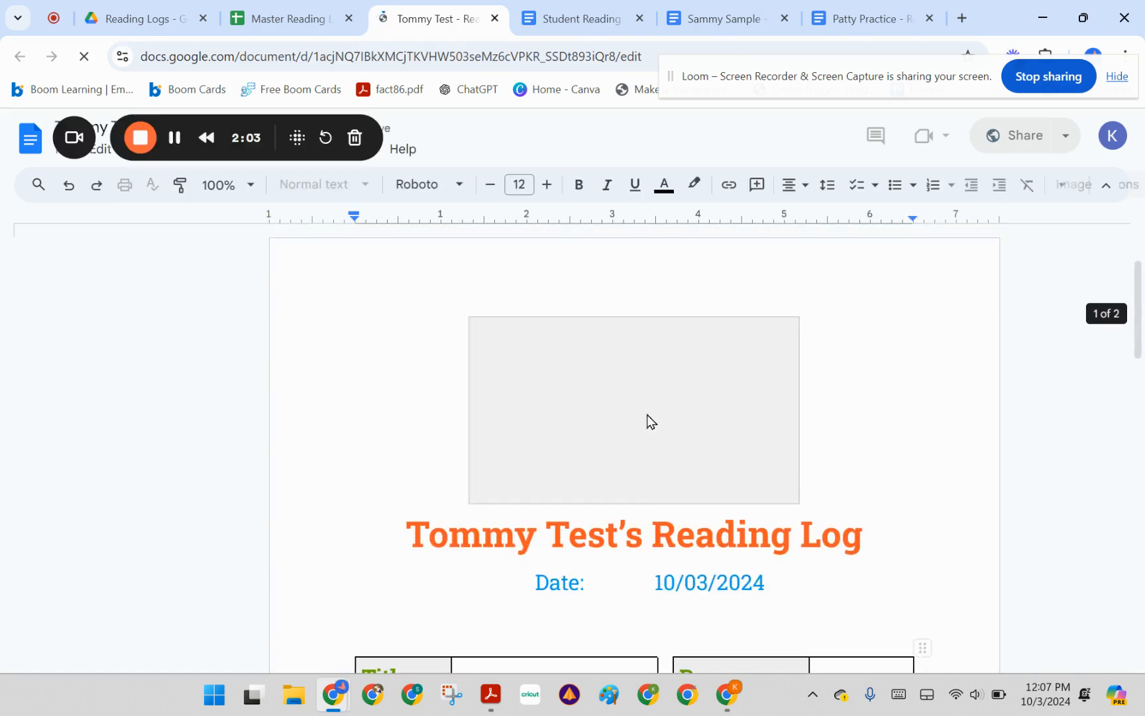
Run the update of today's date from the roster and close the Student Reading Log template document
click(283, 18)
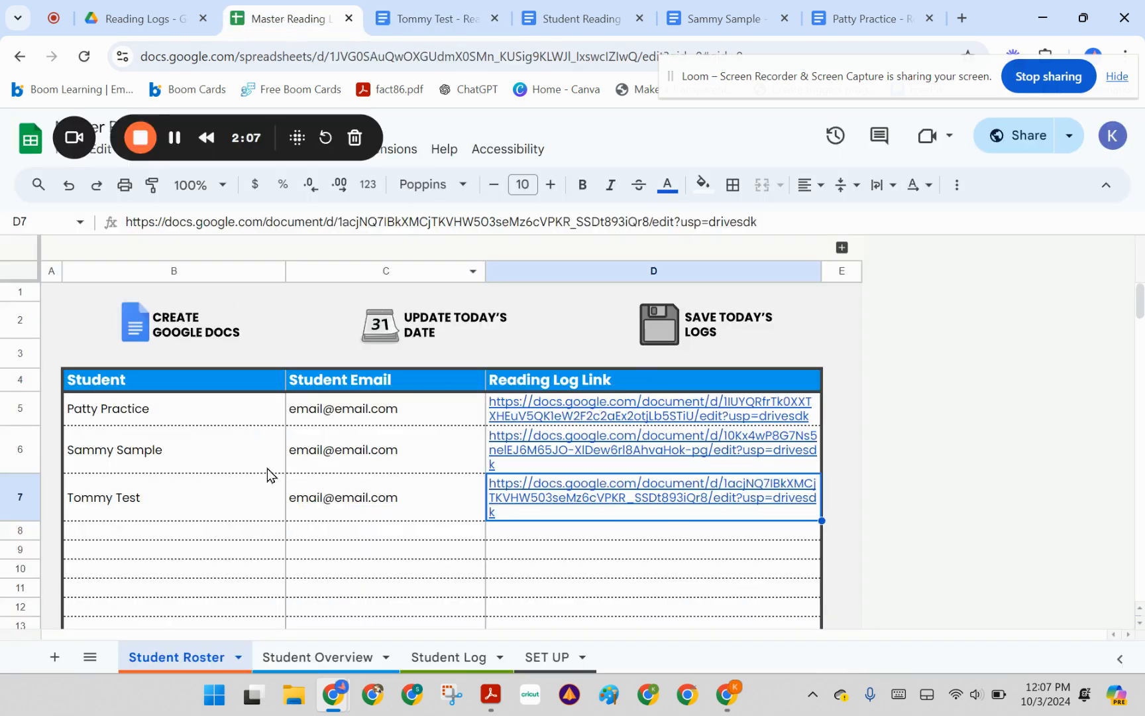
click(428, 330)
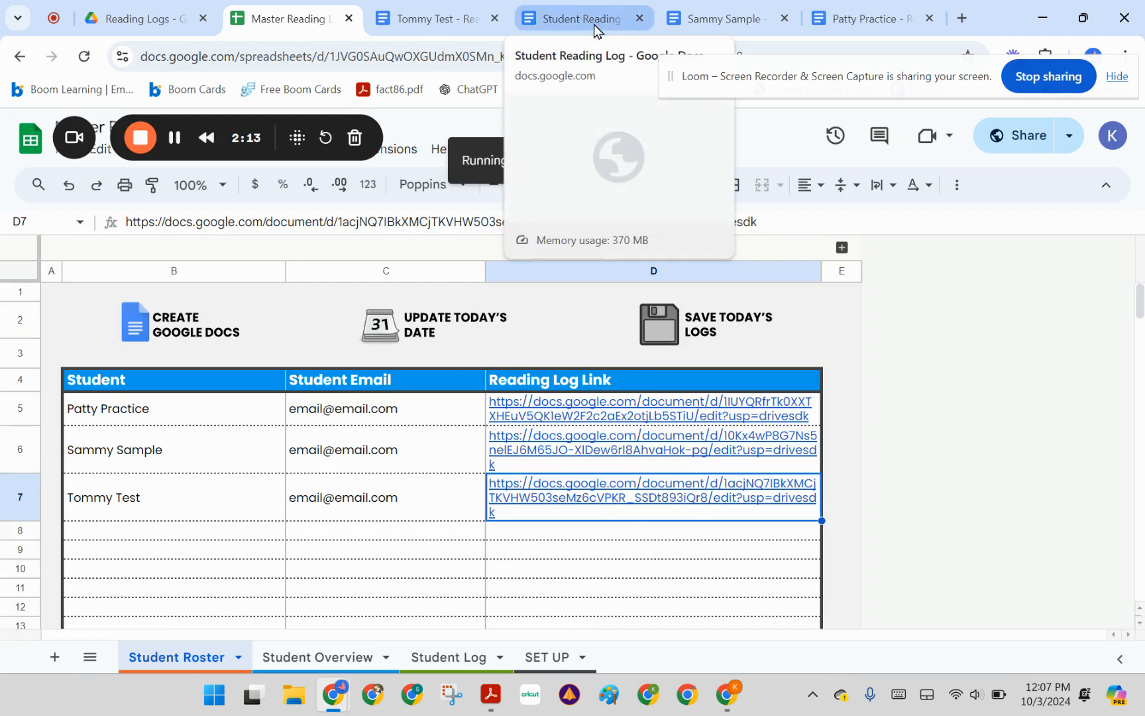
click(640, 18)
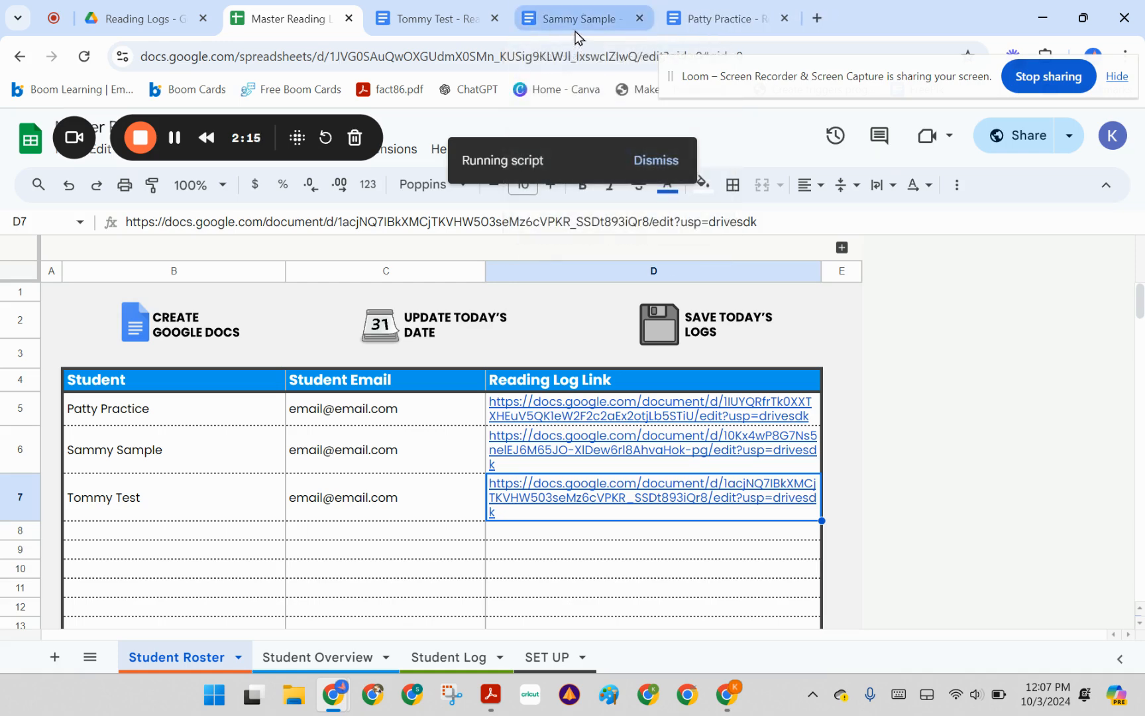
Check the date in the second student's already open reading log and return to the Master Reading Log
click(575, 23)
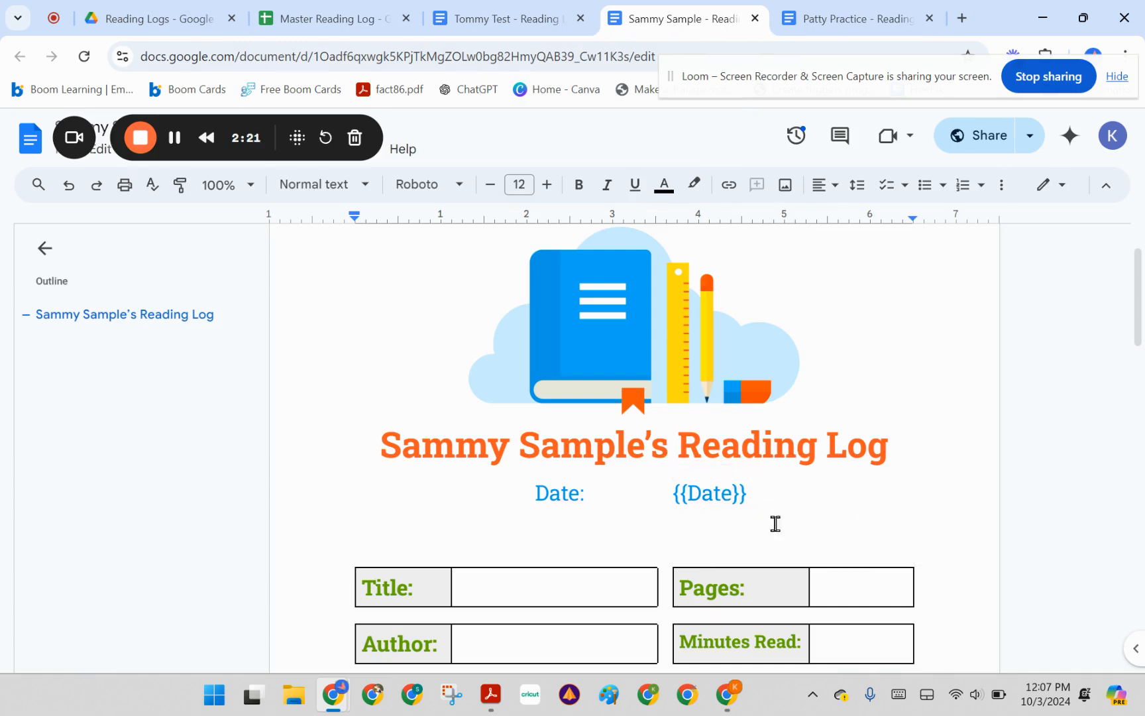
click(325, 26)
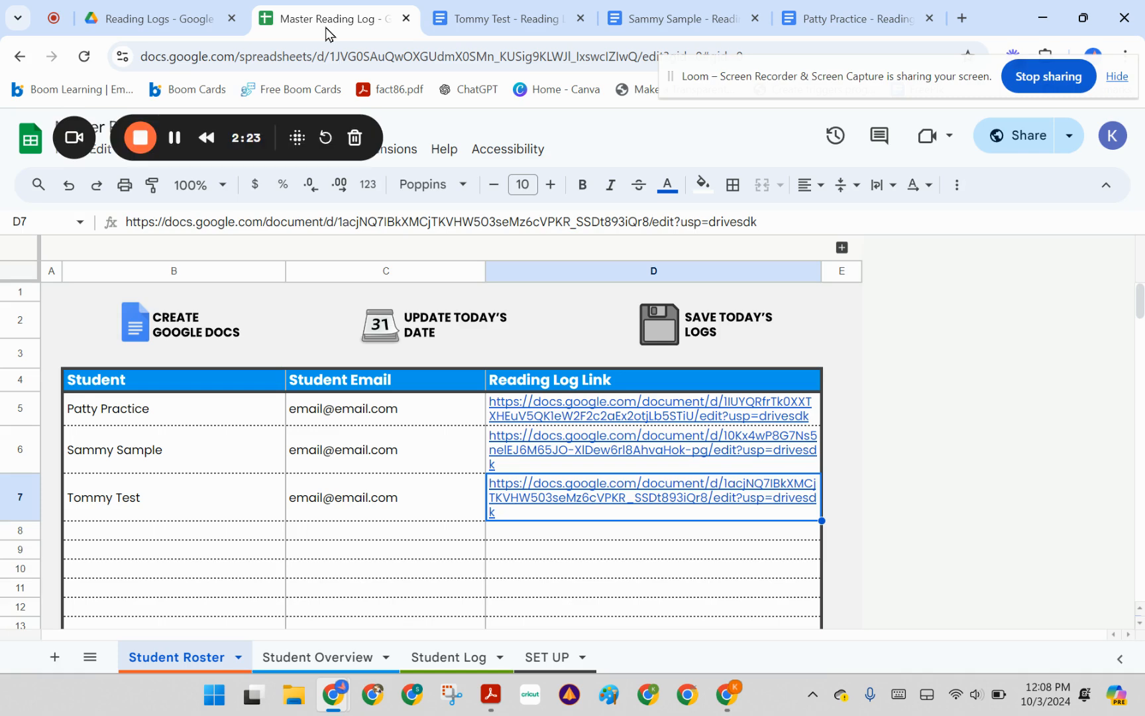
Enter "Harry the Dirty Dog" as the title in the third student's reading log
click(497, 18)
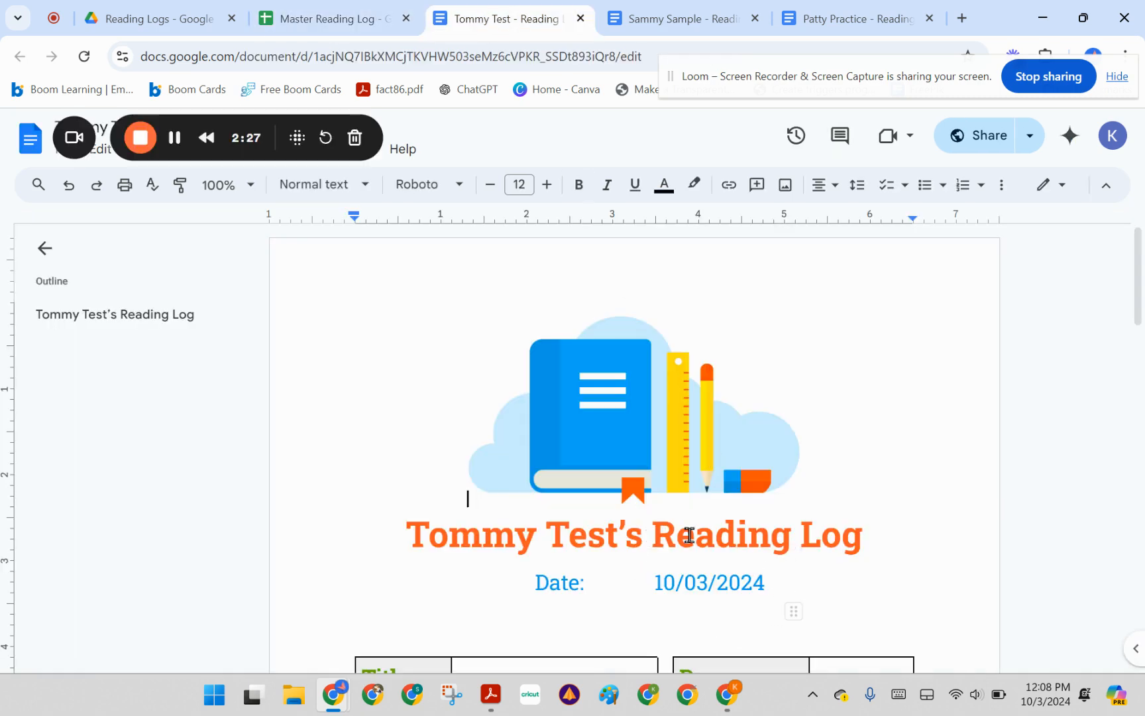
scroll(793, 609, down, 4)
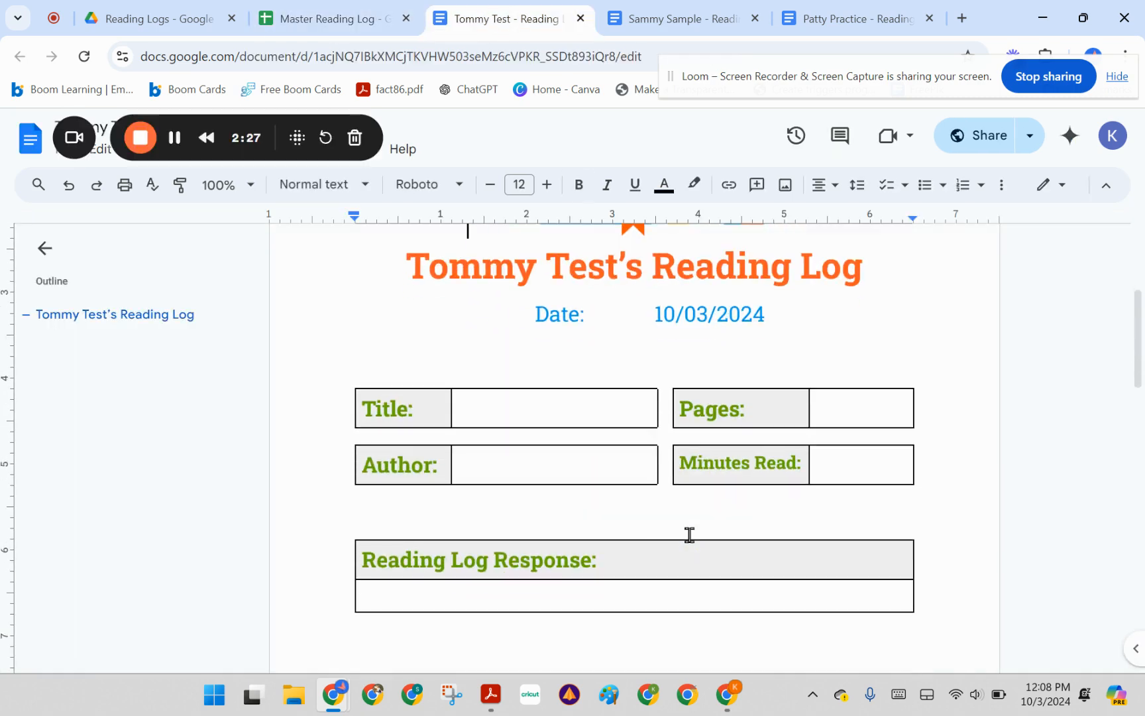
click(527, 409)
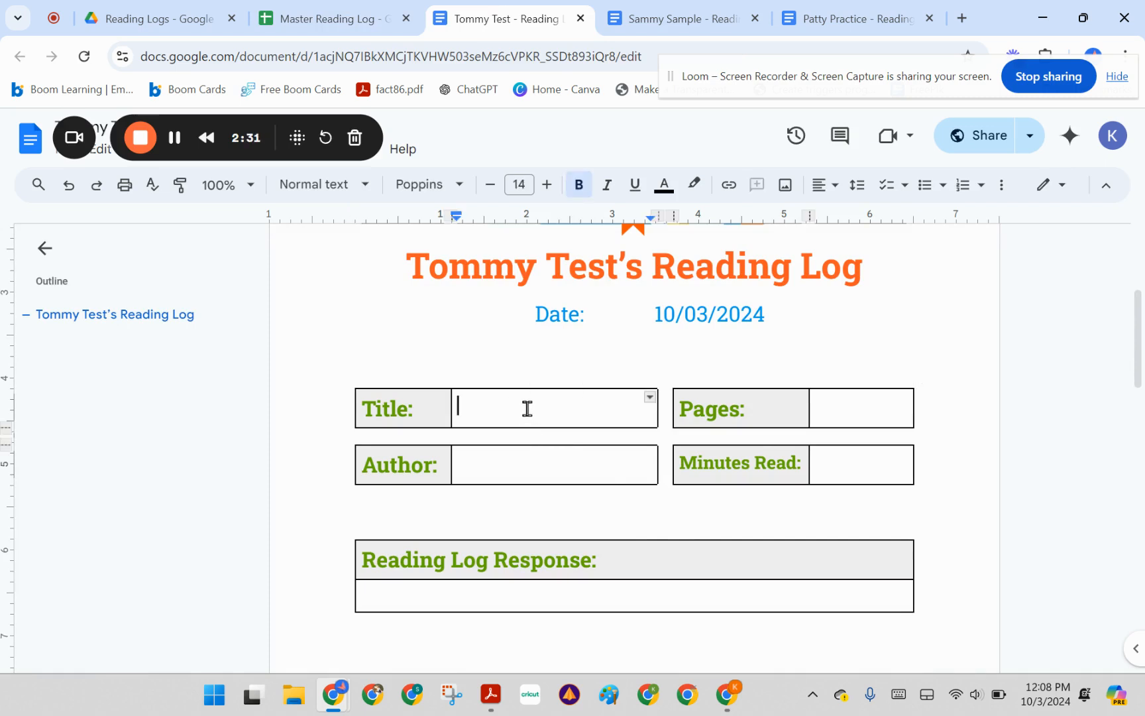
text(Harry the Dirty)
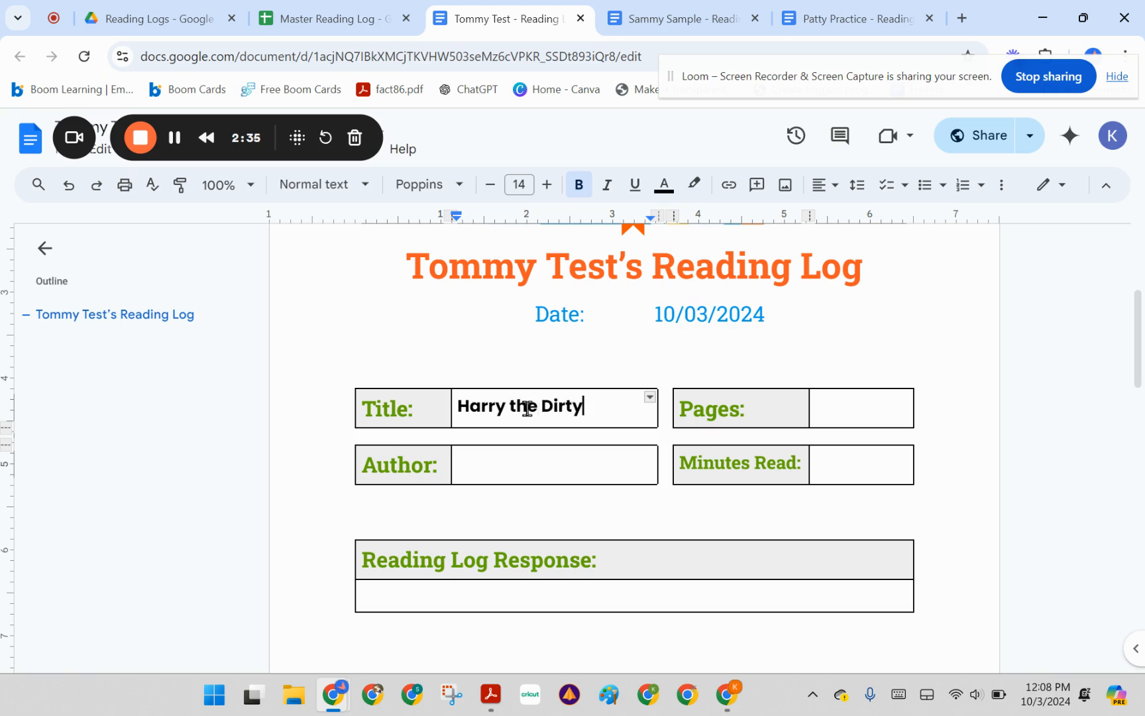
text( Dog)
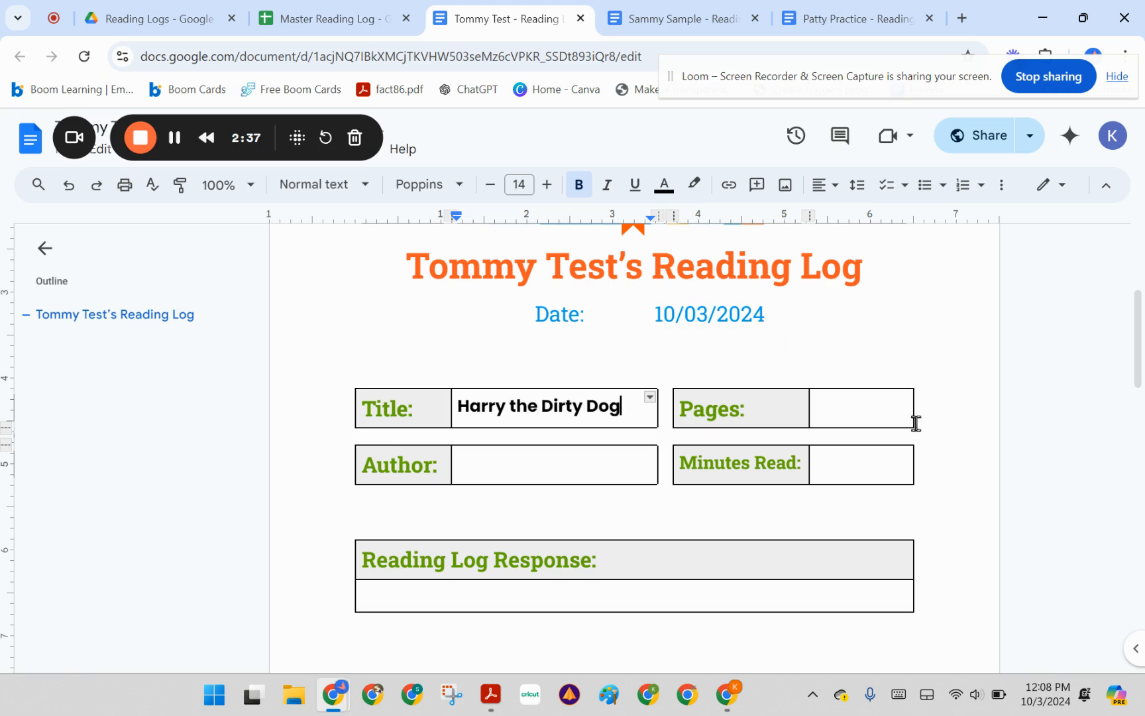
Fill in the third student's reading log with 42 pages, Gene Zion as author and 15 minutes read
click(866, 414)
text(42)
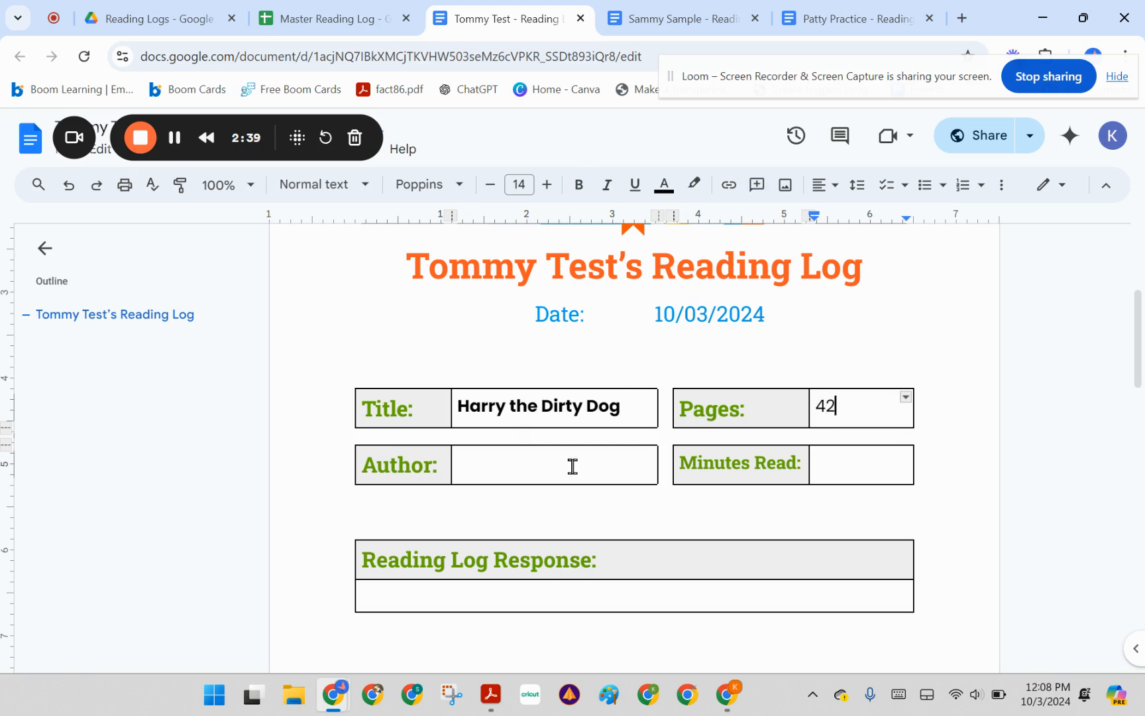
click(527, 469)
text(G)
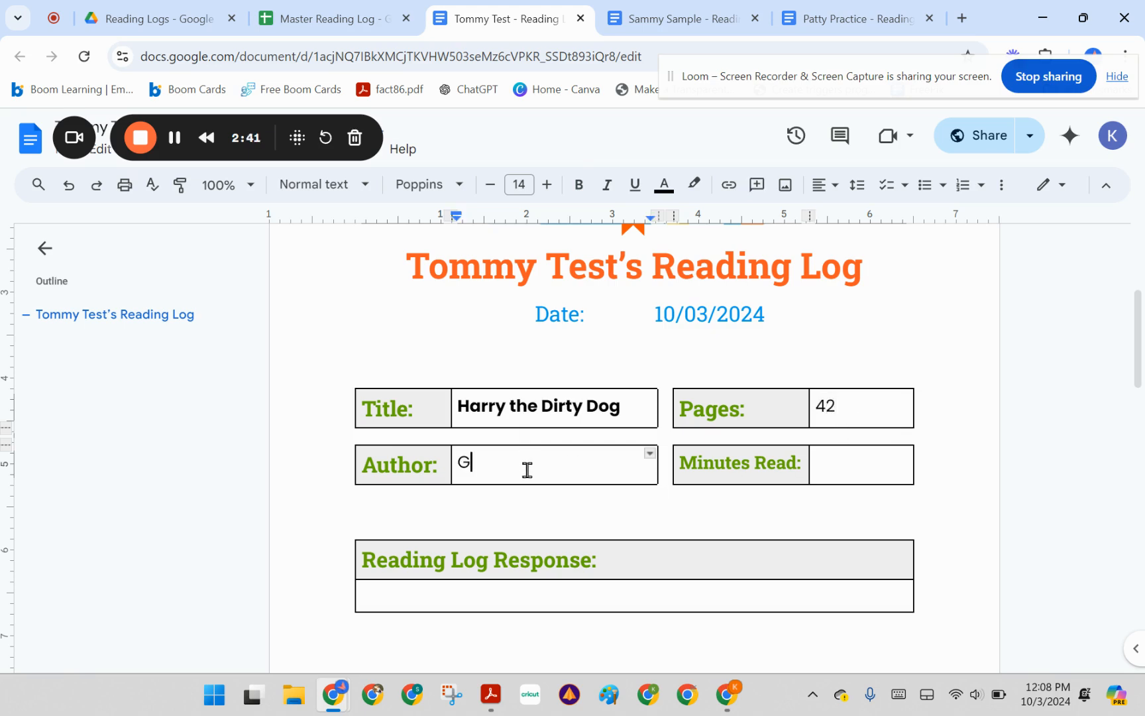
text(ene Zie)
click(876, 470)
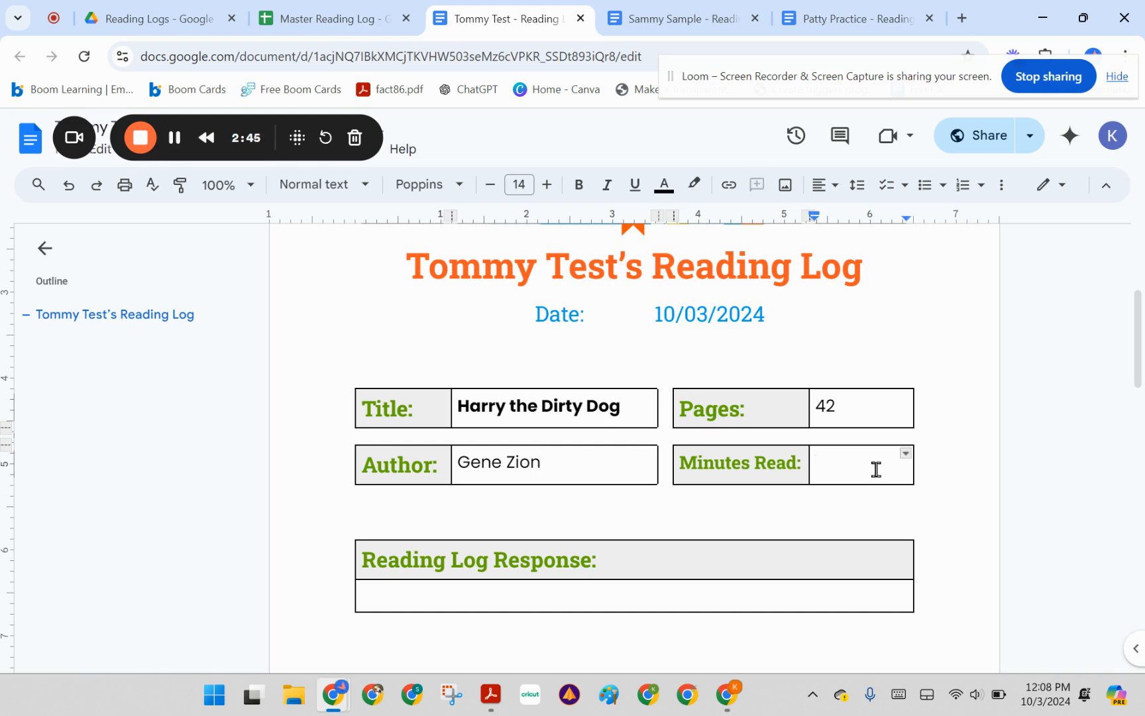
text(15)
Enter "I liked when Harry got dirty." as the Reading Log Response
double_click(733, 598)
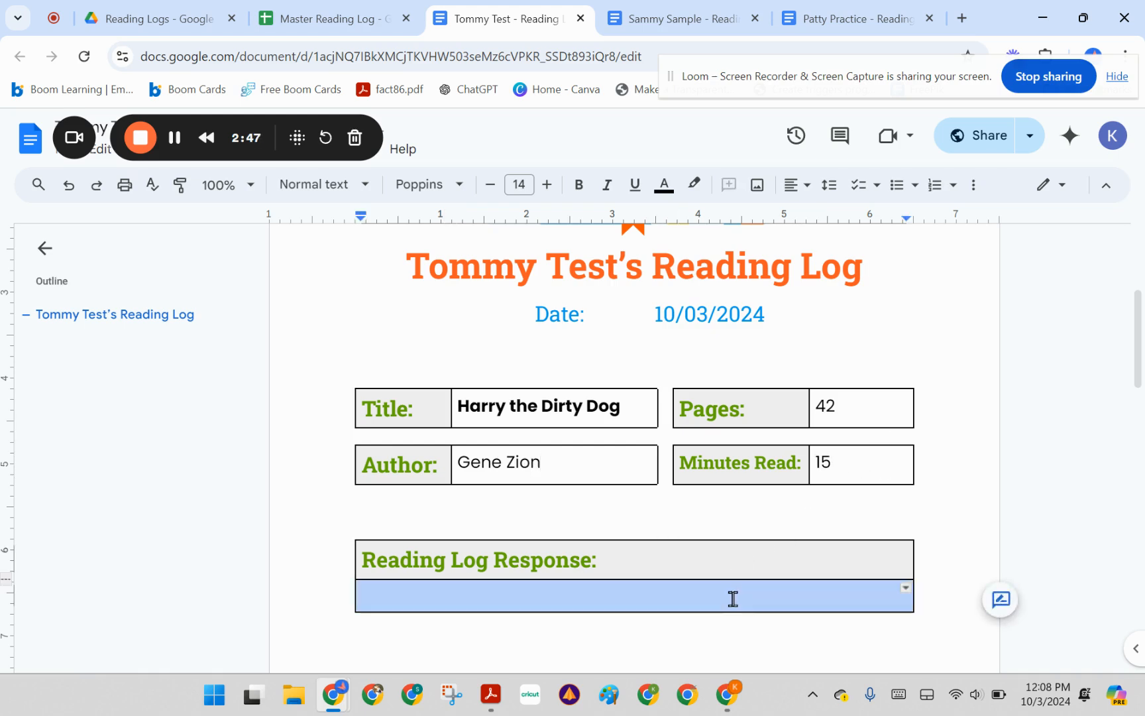
click(731, 599)
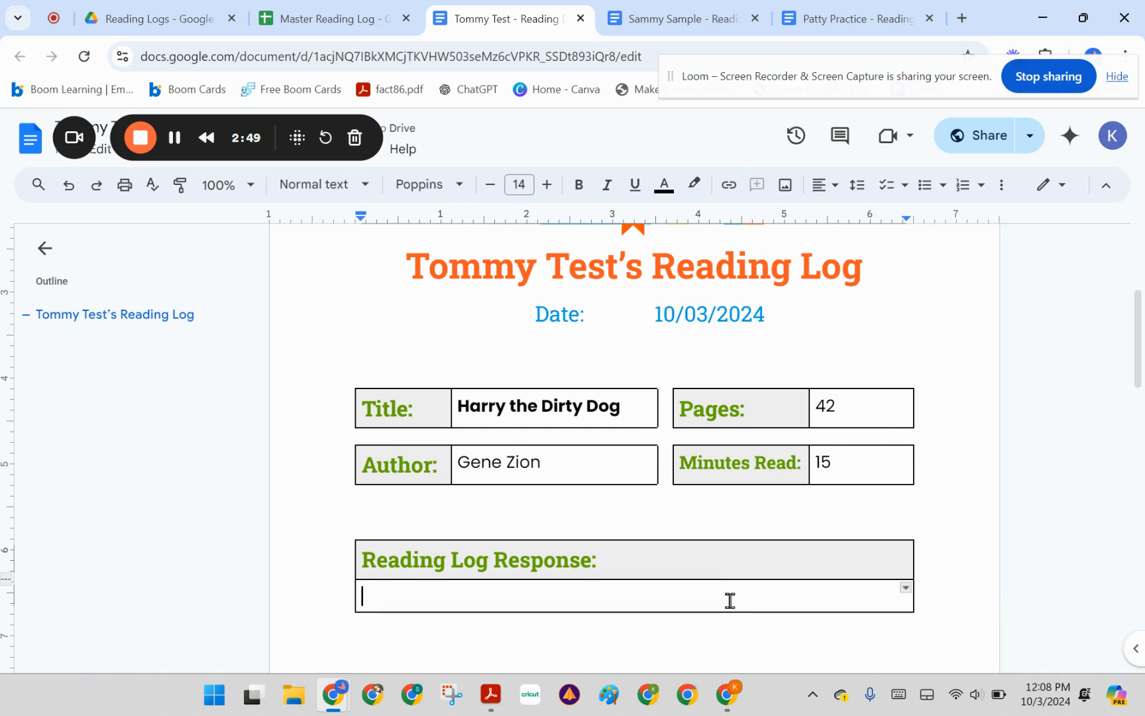
text(I liked when )
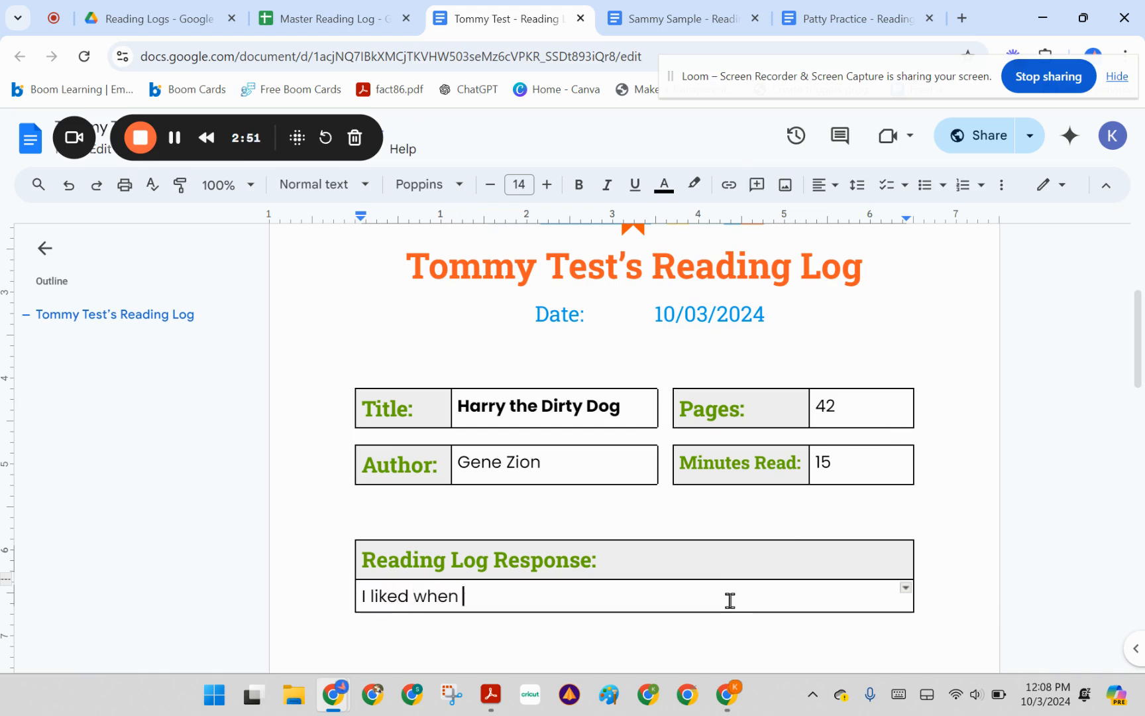
text(Harry got)
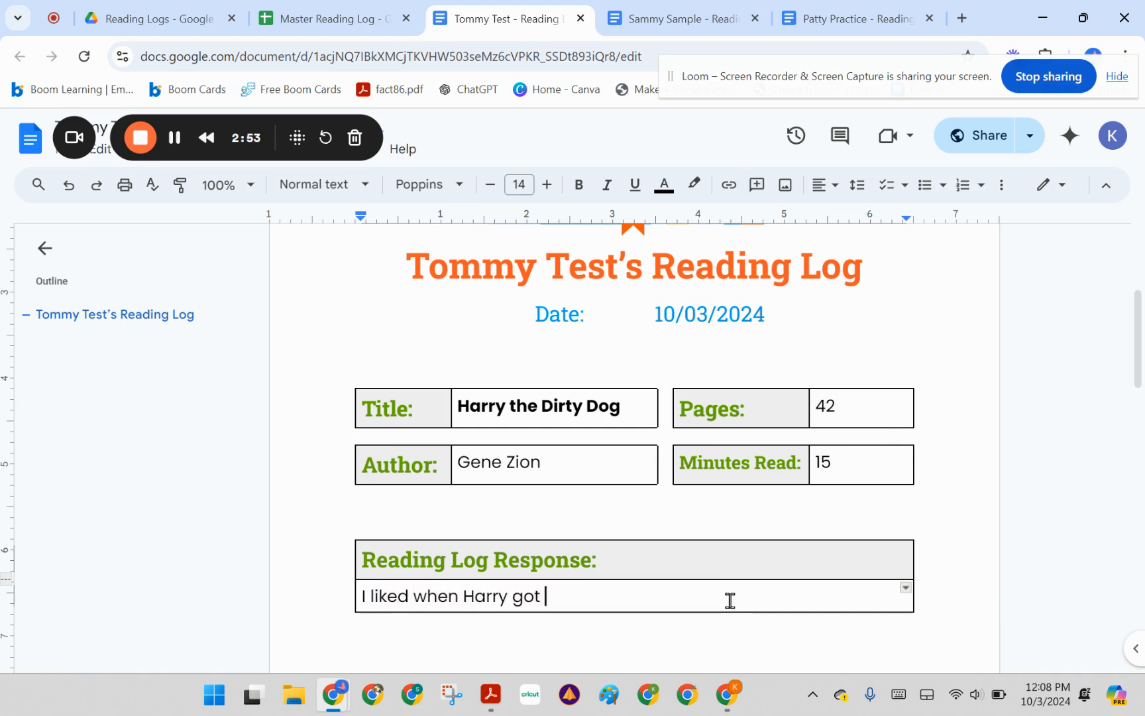
text( dirty.)
Enter the assistant's full name in the Assisted By field of the reading log
scroll(703, 480, down, 3)
scroll(696, 484, down, 3)
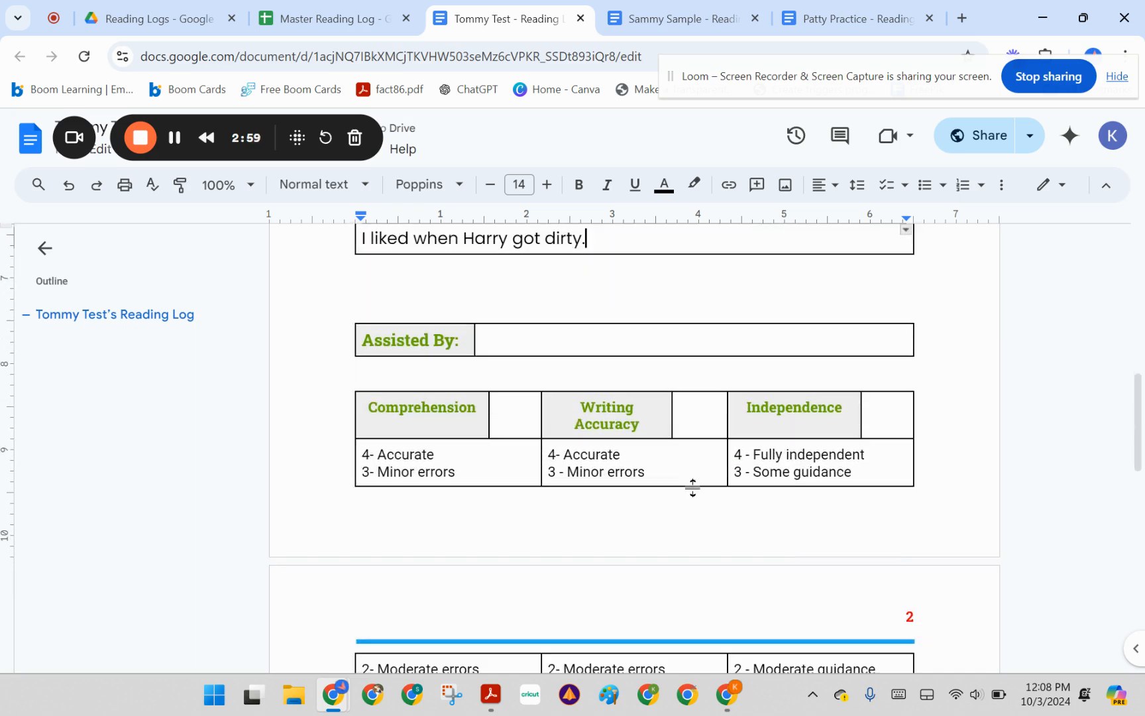
click(533, 340)
text(Amy Aide)
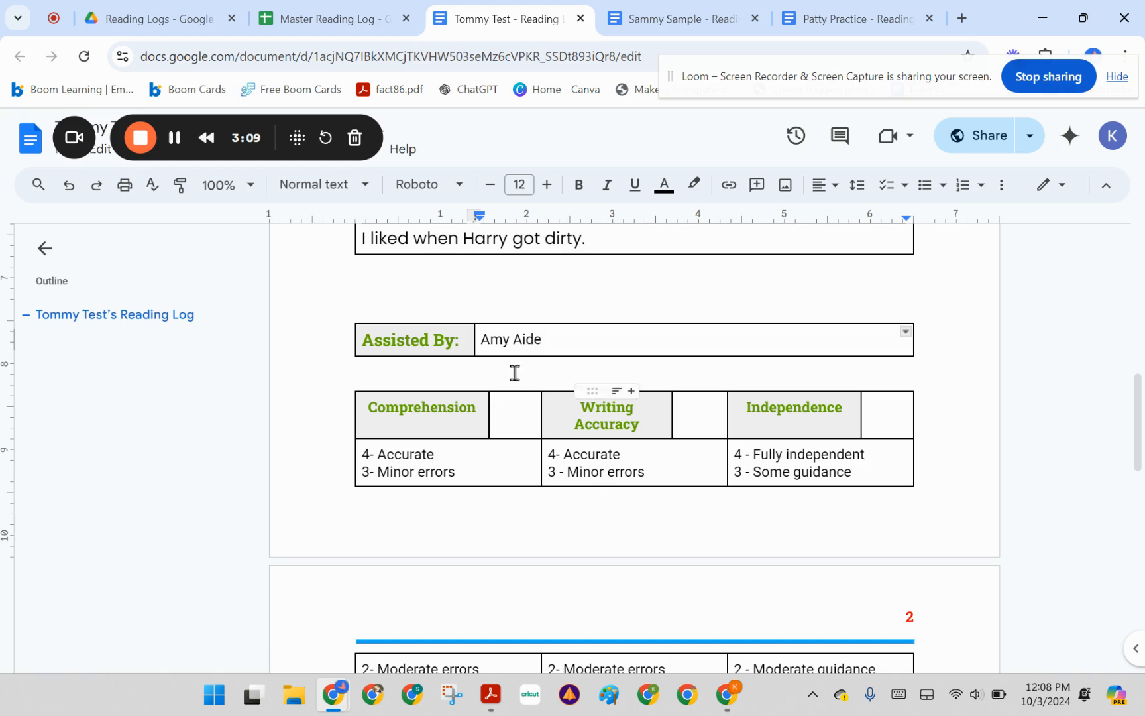
Score the reading log with Comprehension 4, Writing Accuracy 3 and Independence 2
scroll(595, 466, down, 3)
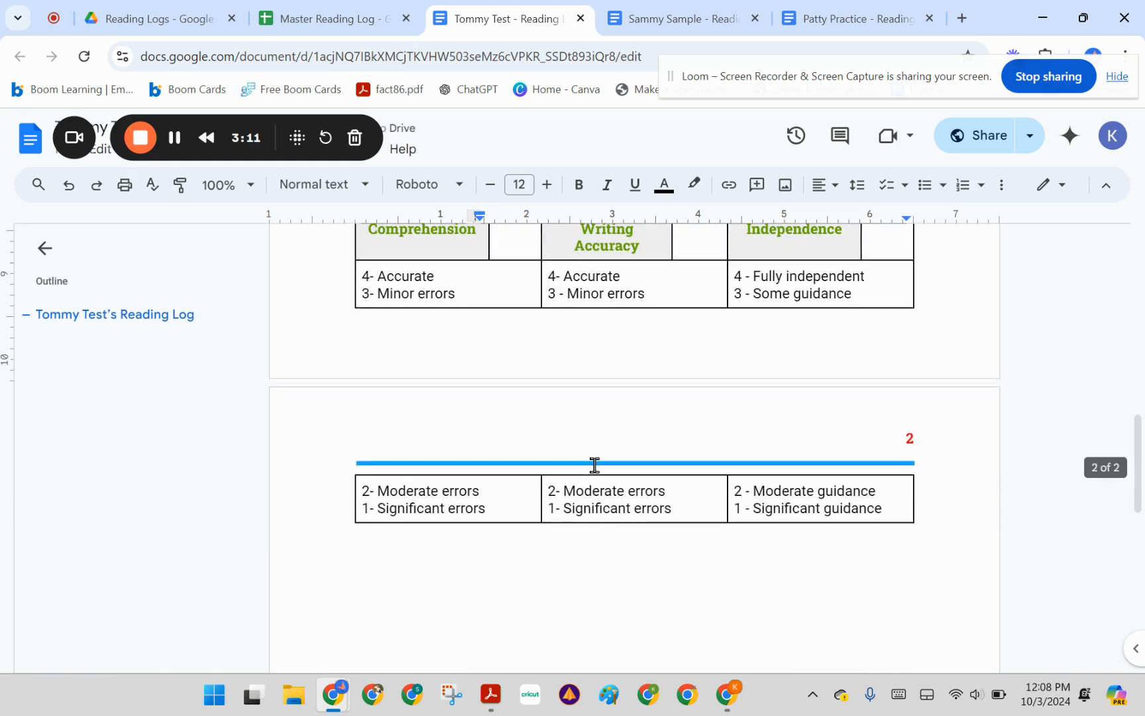
scroll(595, 465, up, 1)
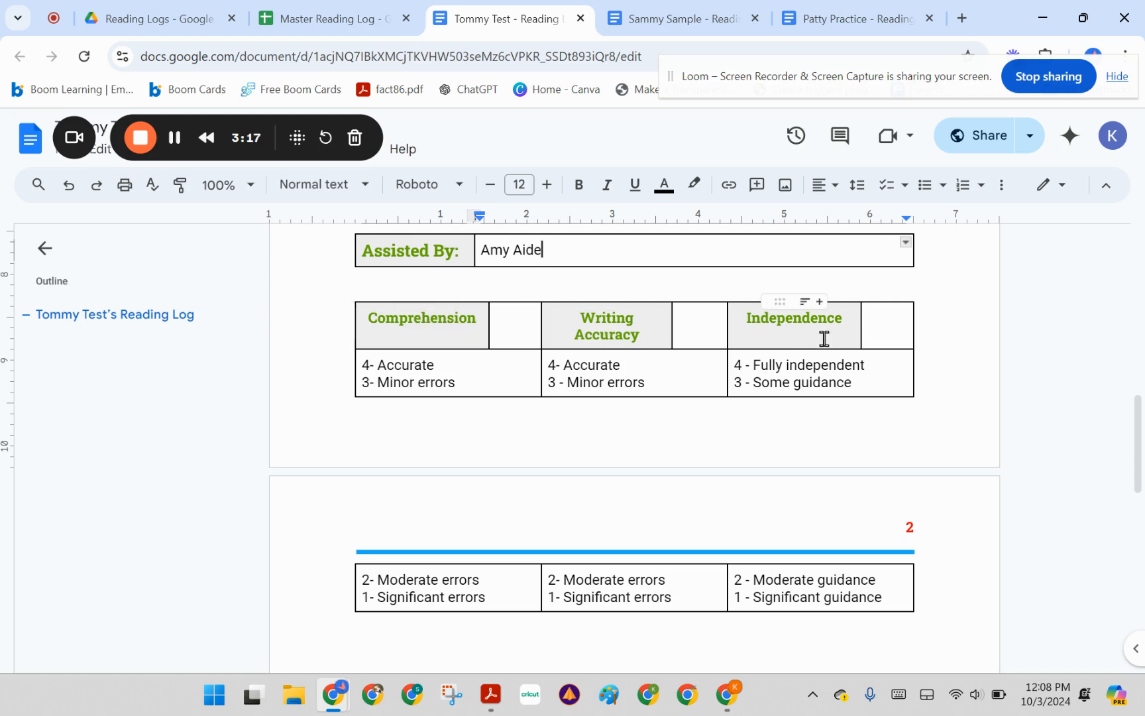
click(511, 326)
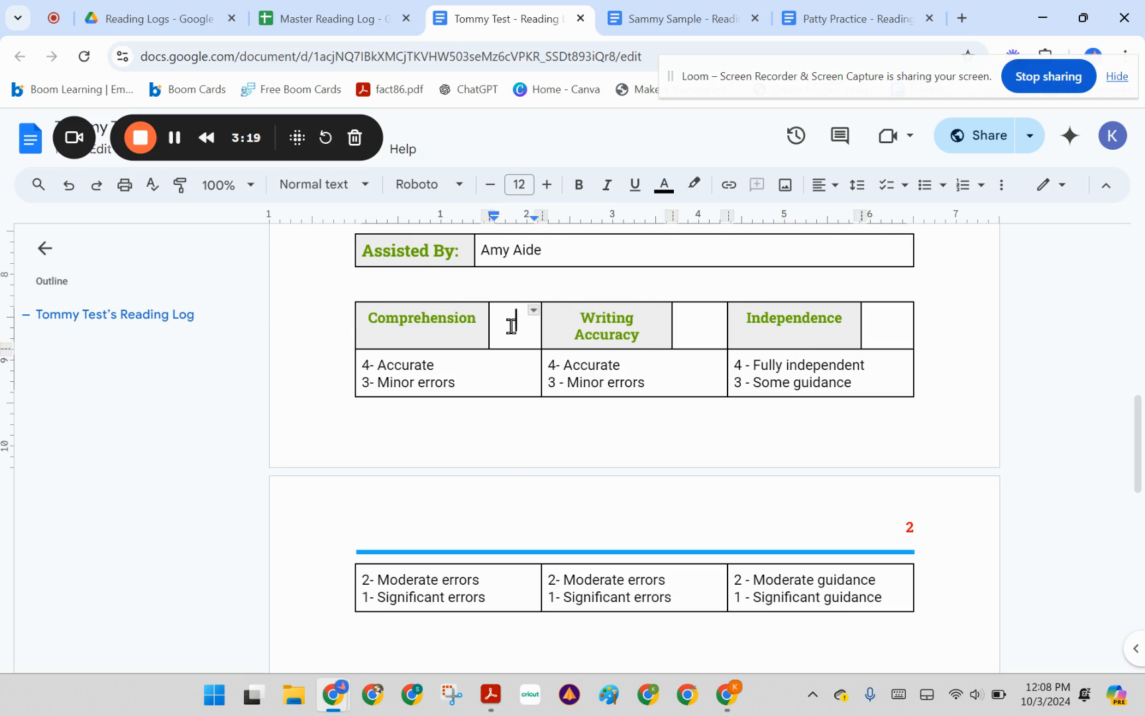
text(4)
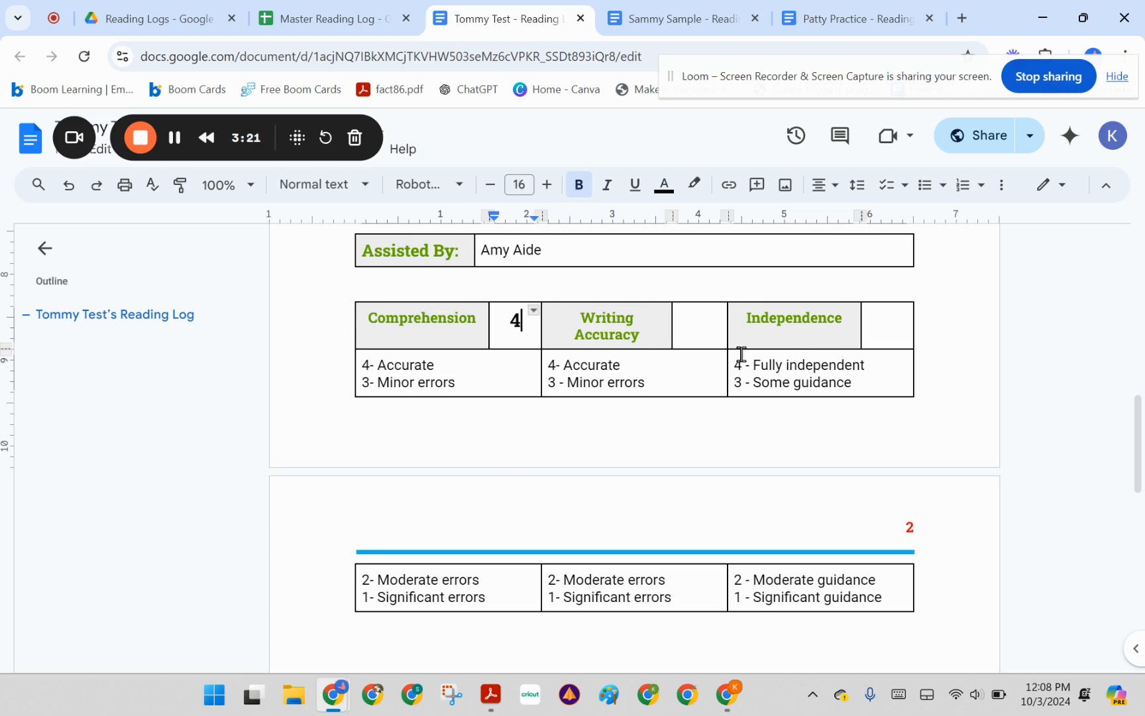
click(708, 337)
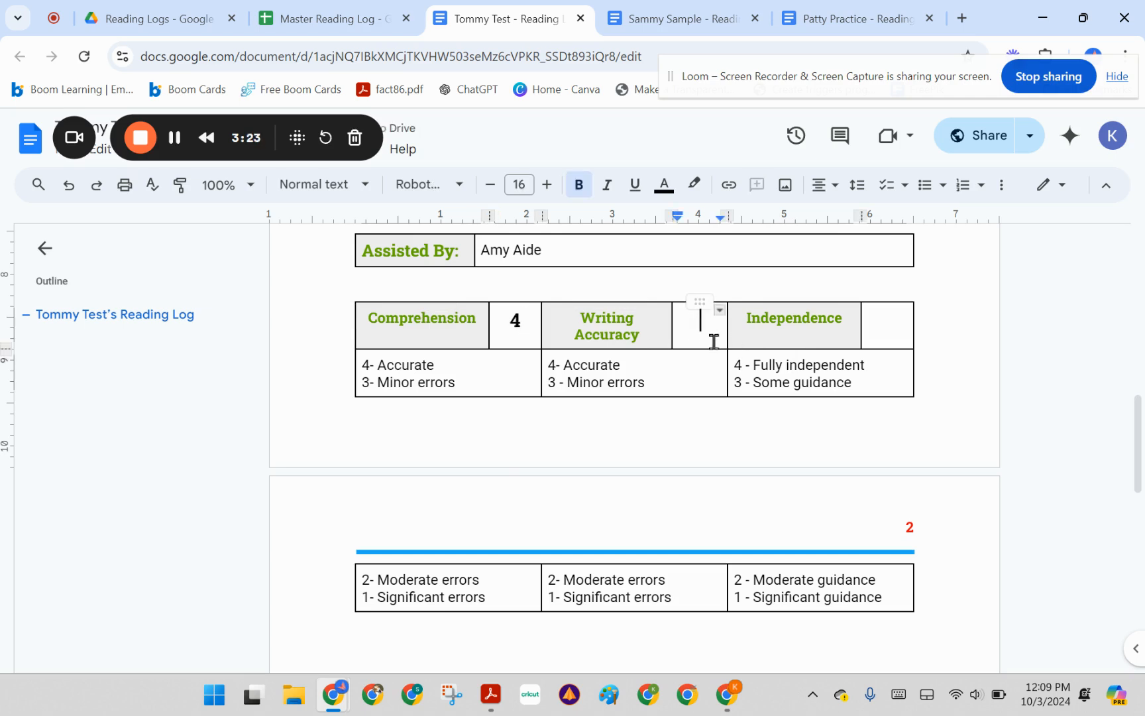
text(3)
click(882, 329)
text(2)
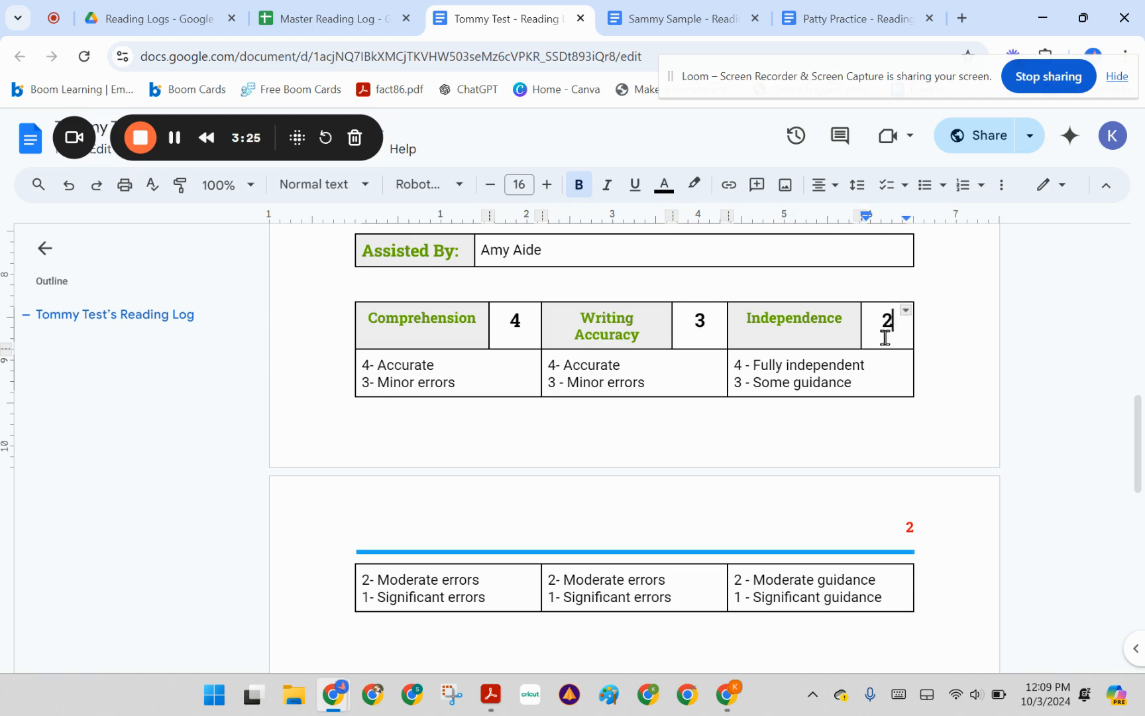
click(867, 473)
Close the completed reading log document and run the saving of today's logs from the Student Roster
scroll(863, 471, up, 9)
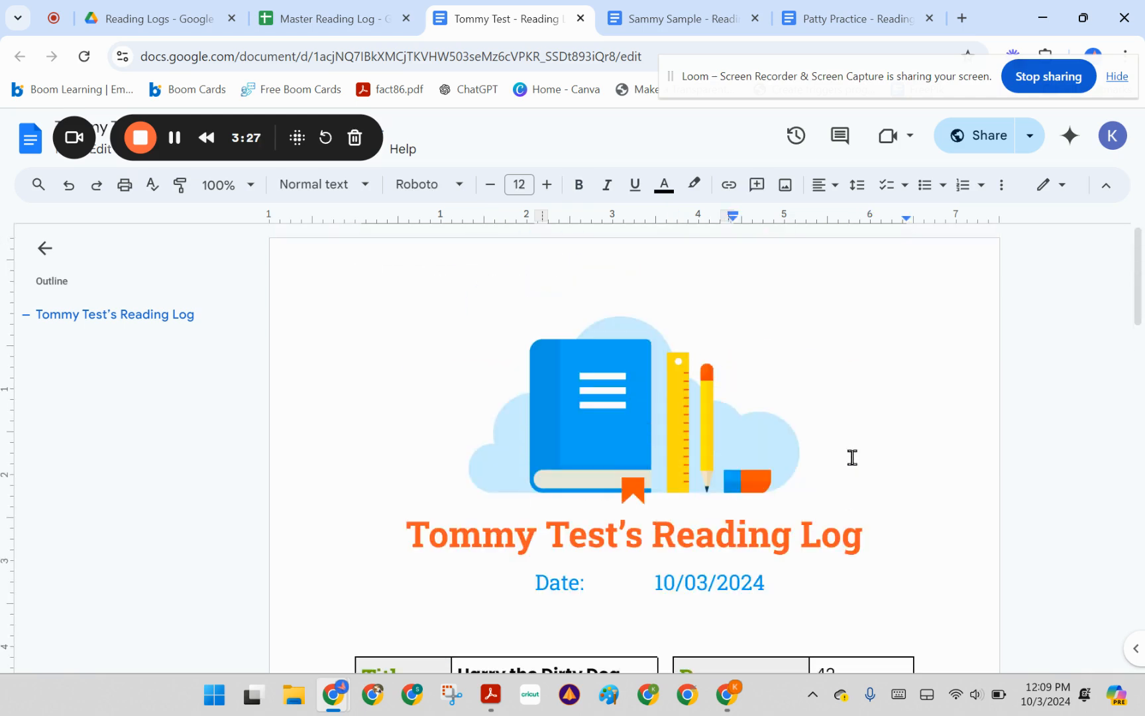
click(580, 18)
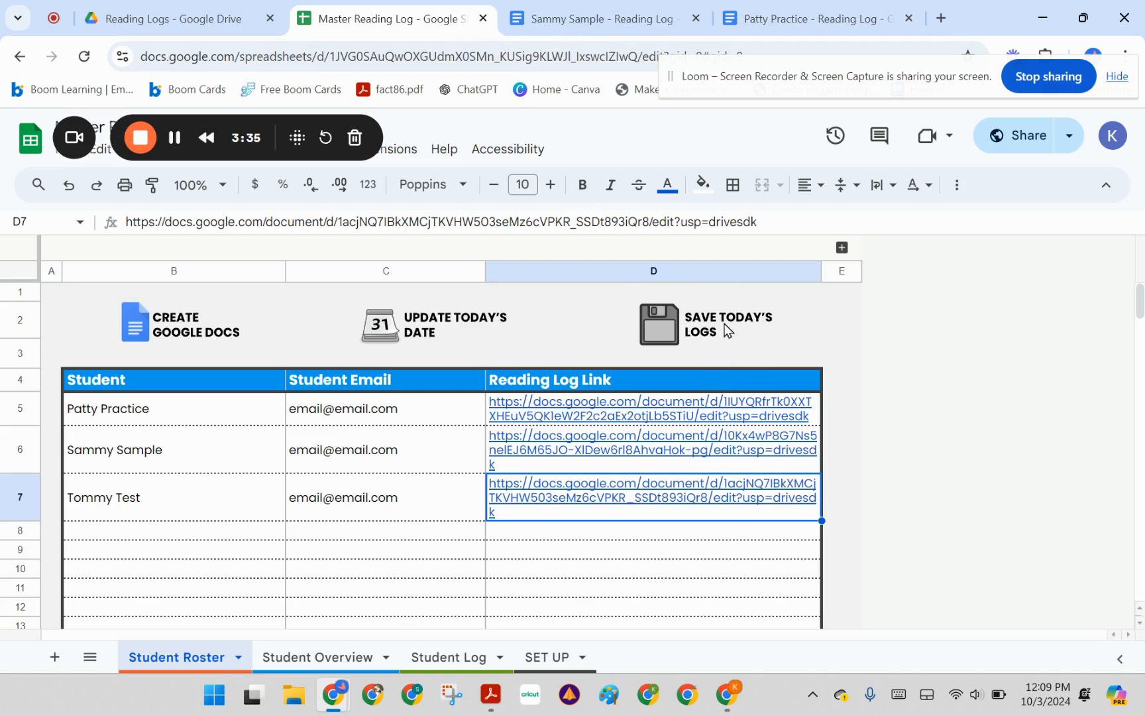
click(699, 334)
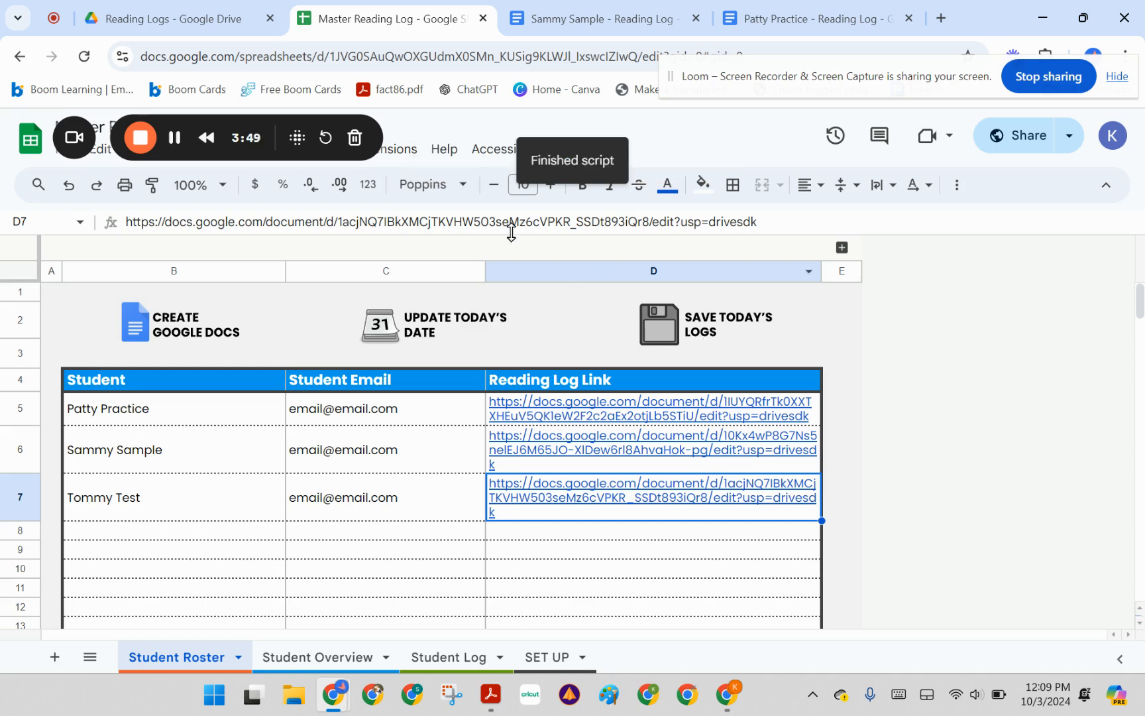
Switch to the Reading Logs folder in Google Drive, look over its files and open the second student's folder
click(182, 22)
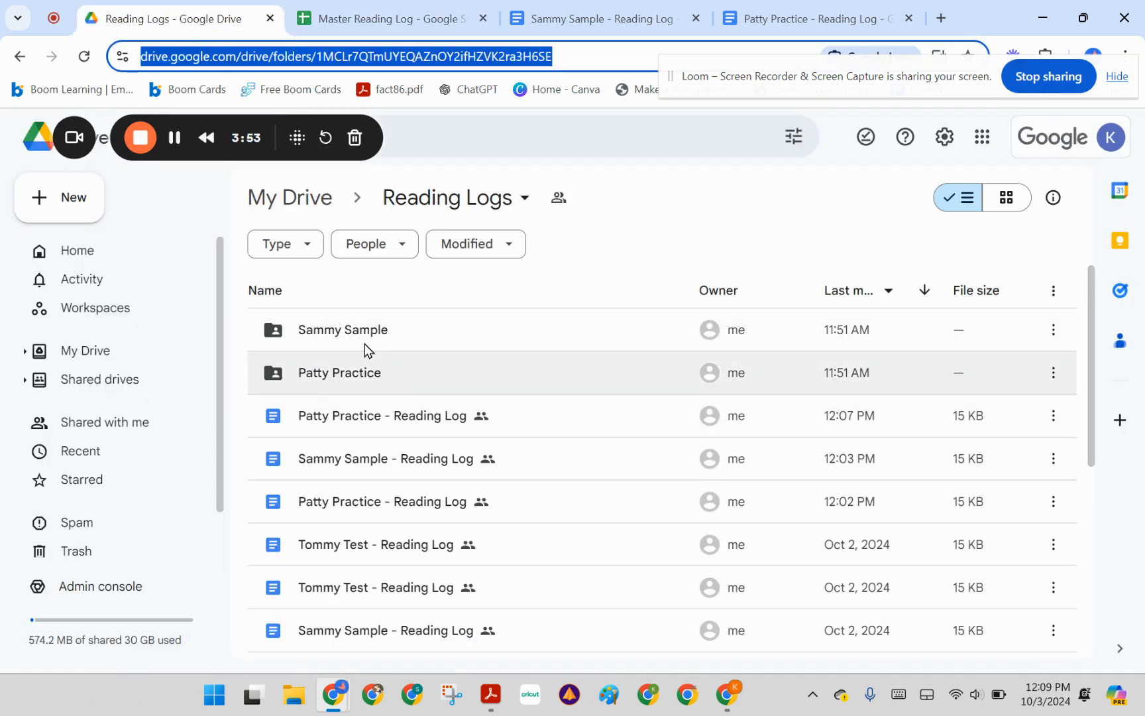
scroll(364, 391, down, 5)
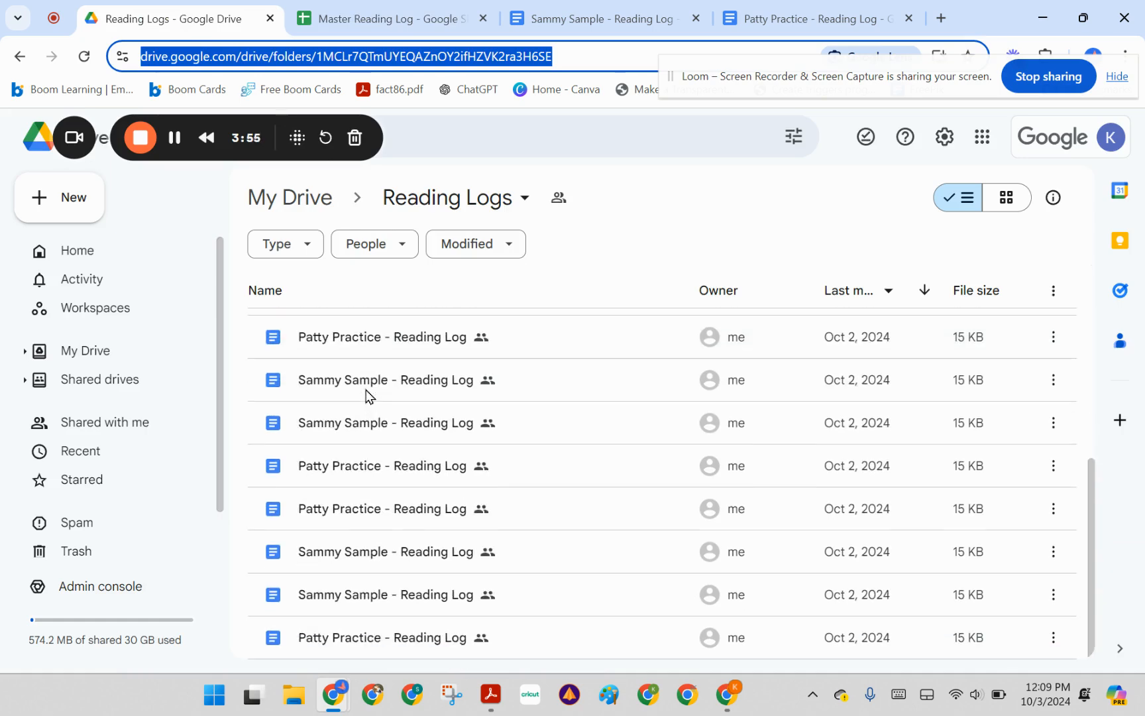
scroll(340, 364, up, 5)
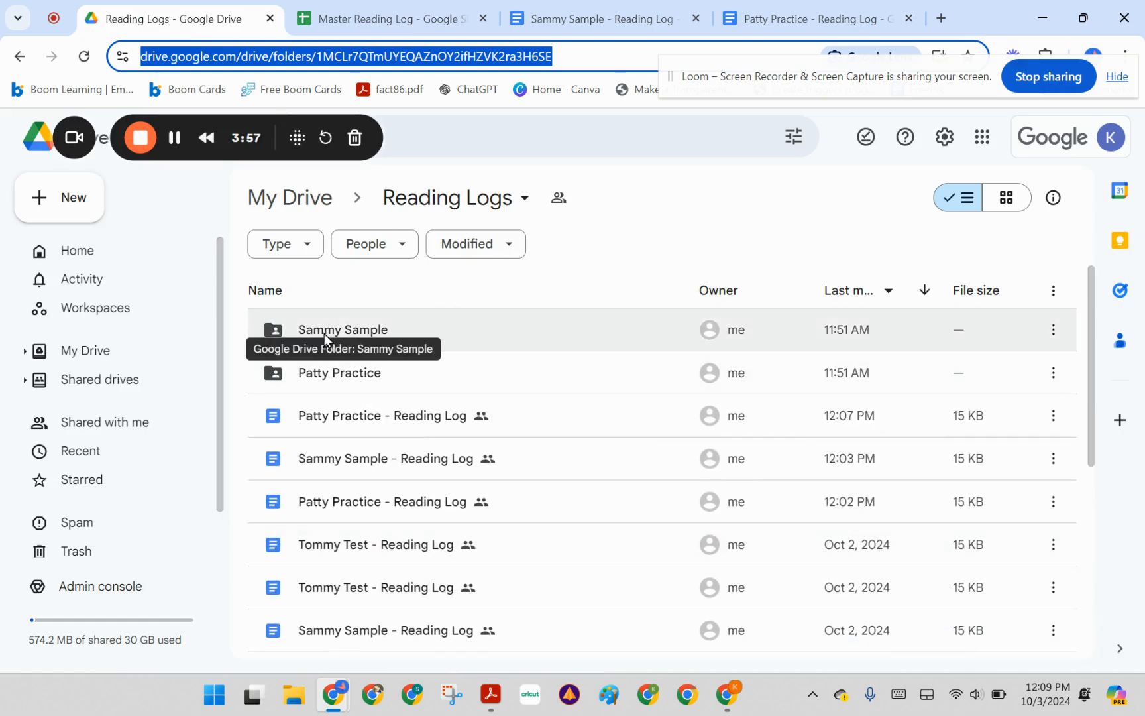
double_click(320, 332)
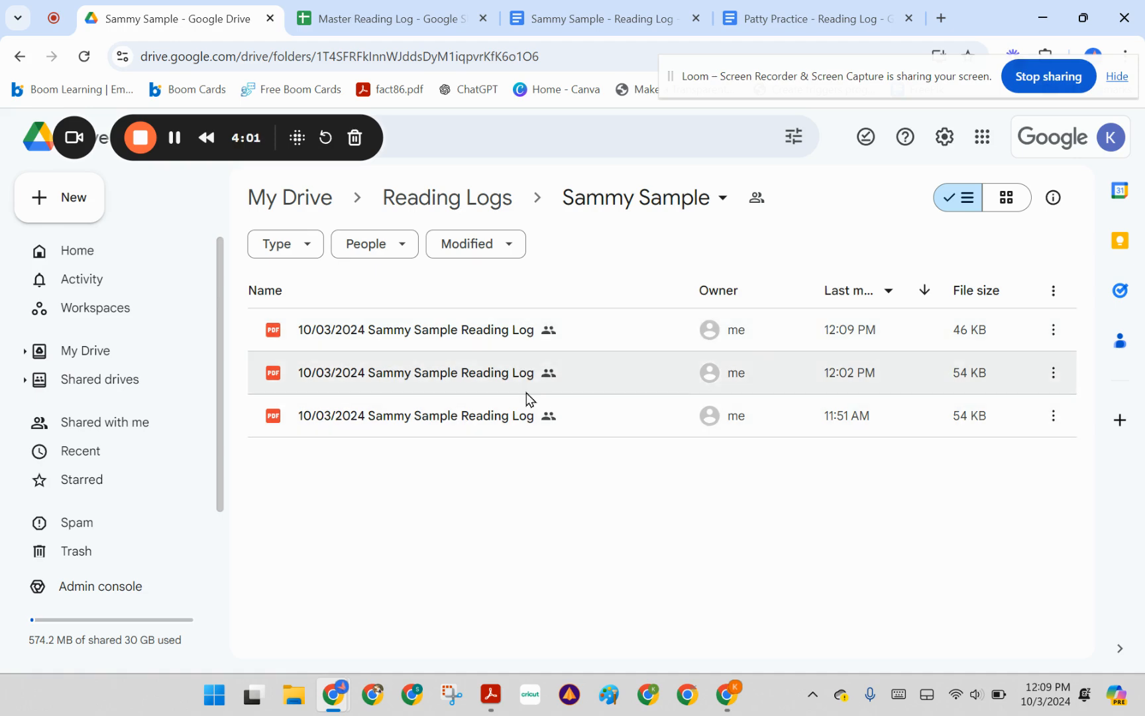
Look through the student's reading log PDF saved at 11:51 AM and close the preview
double_click(524, 414)
scroll(522, 410, down, 14)
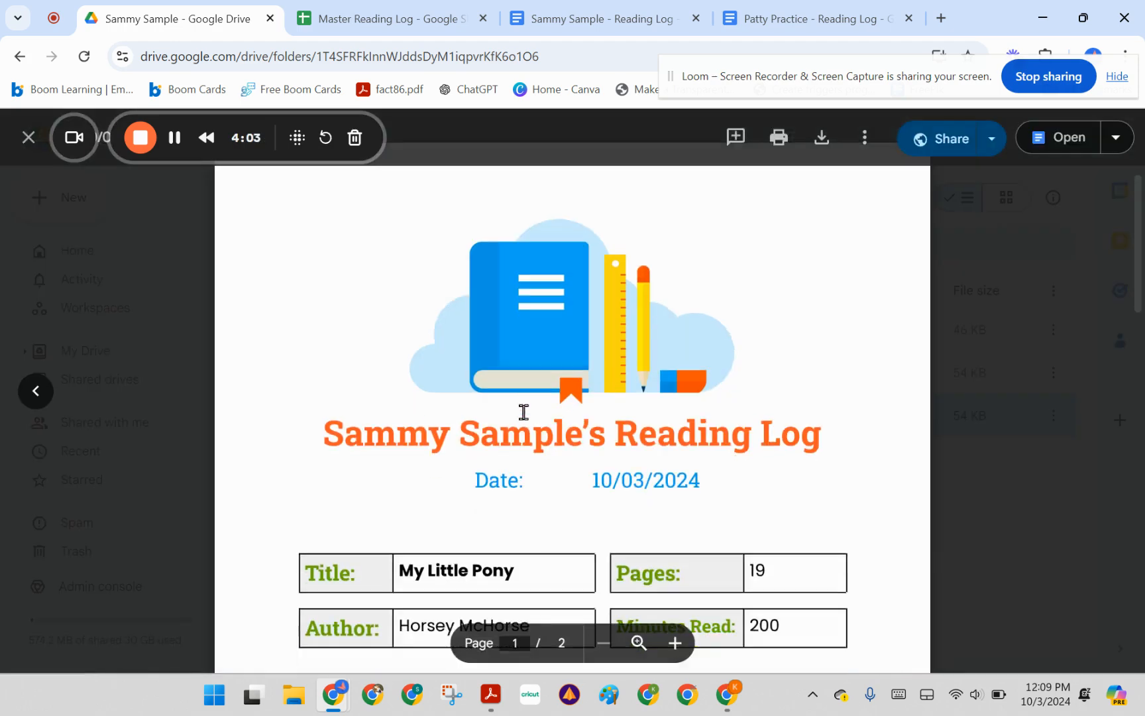
scroll(523, 414, up, 15)
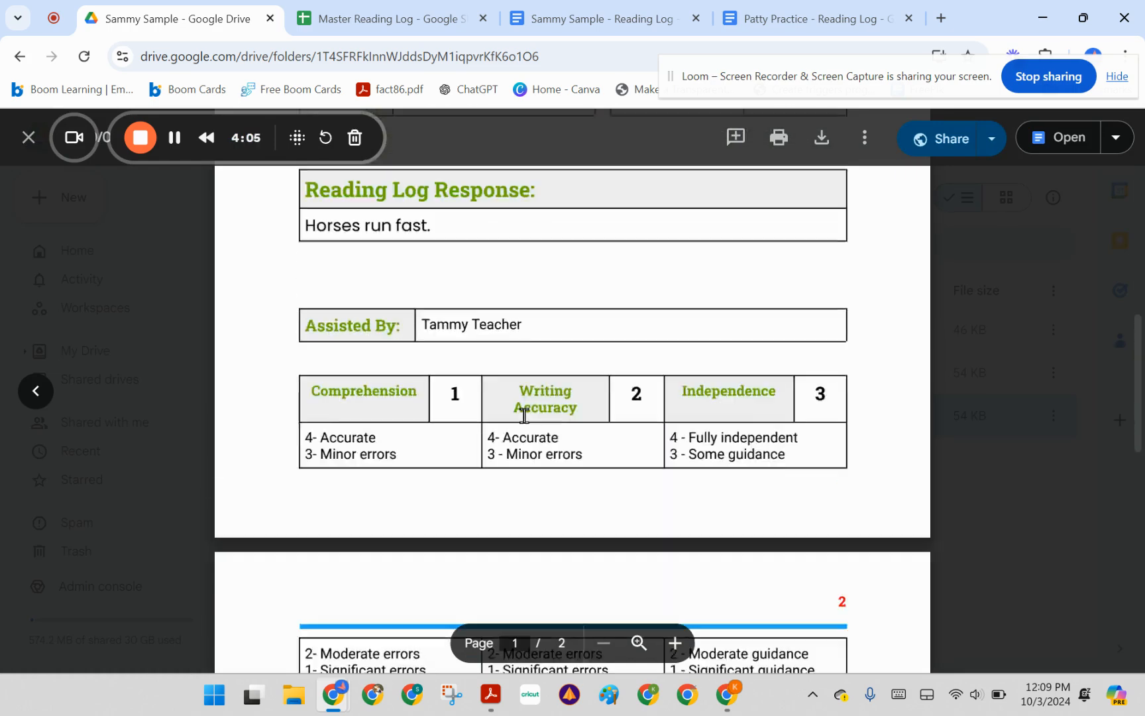
scroll(523, 414, down, 9)
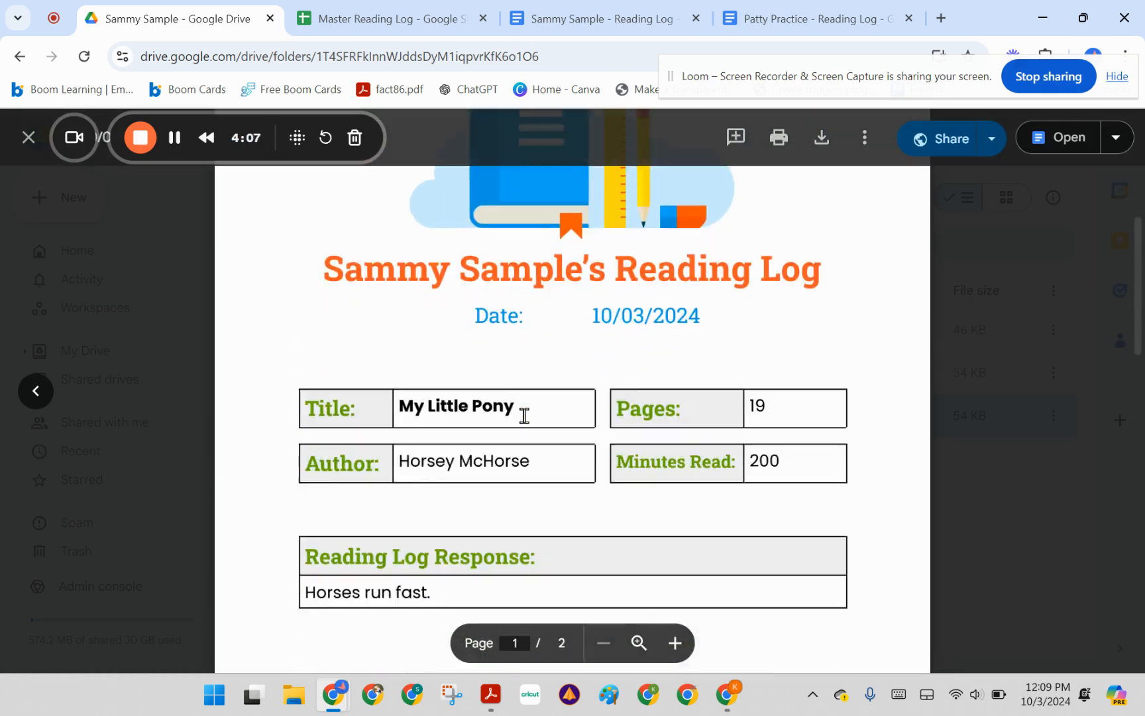
scroll(523, 415, up, 9)
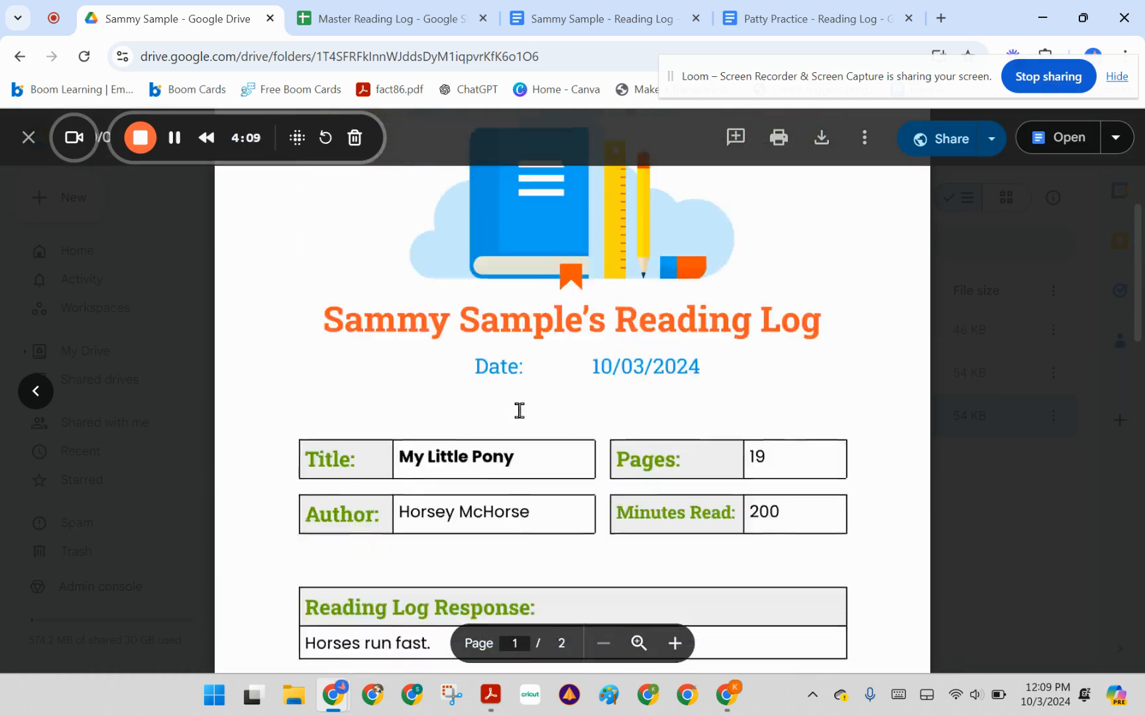
click(23, 142)
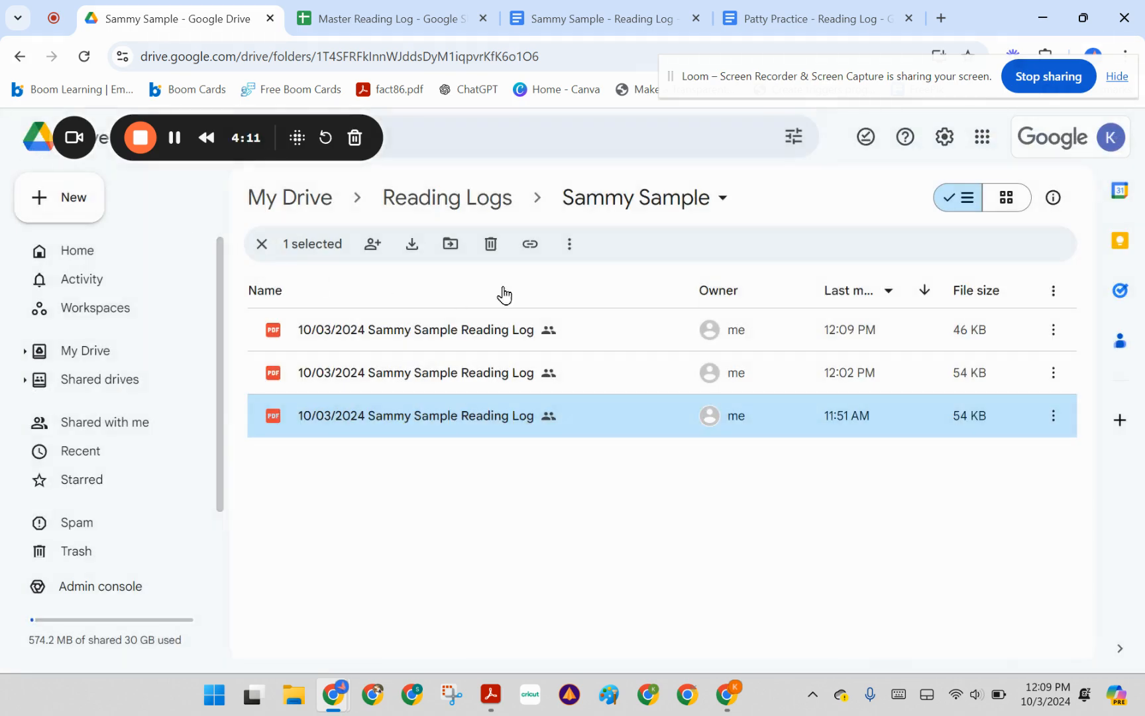
Return to the Master Reading Log and select the second student in the Student Overview sheet
click(397, 21)
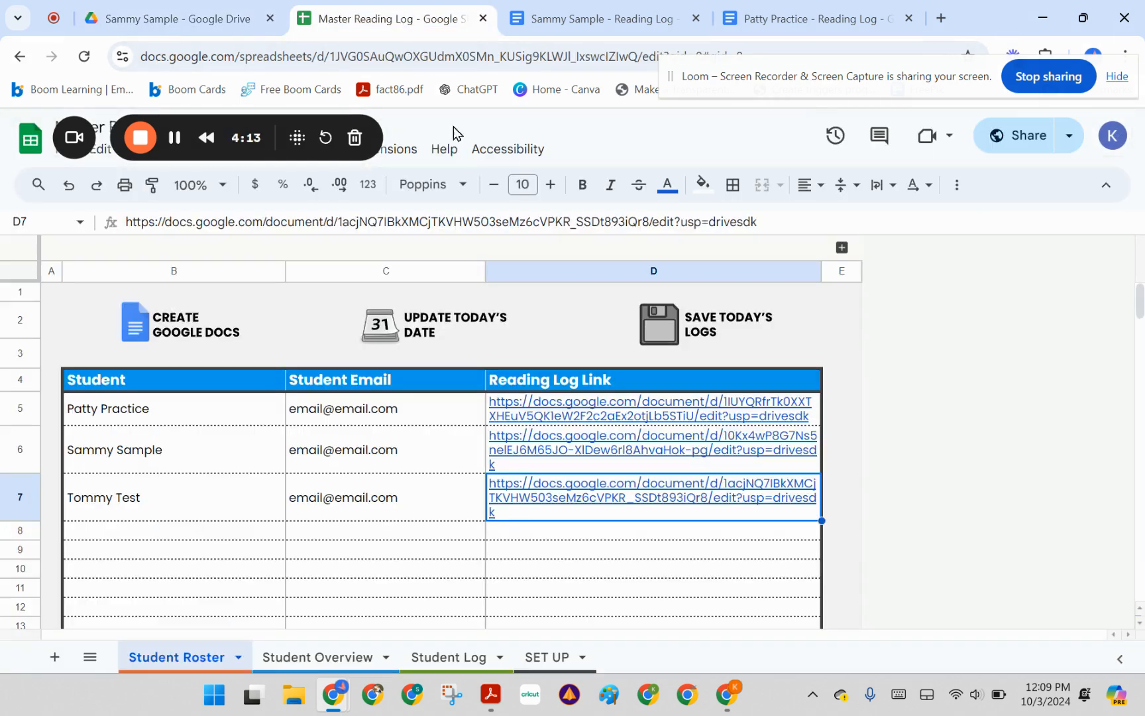
click(322, 659)
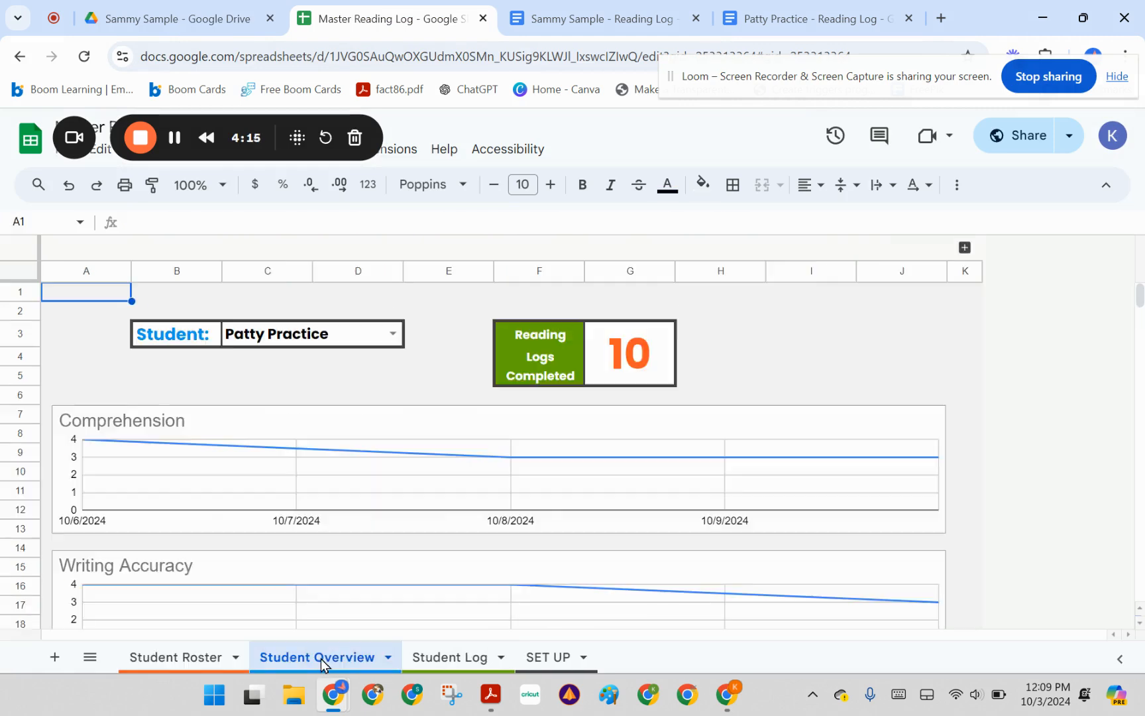
click(393, 335)
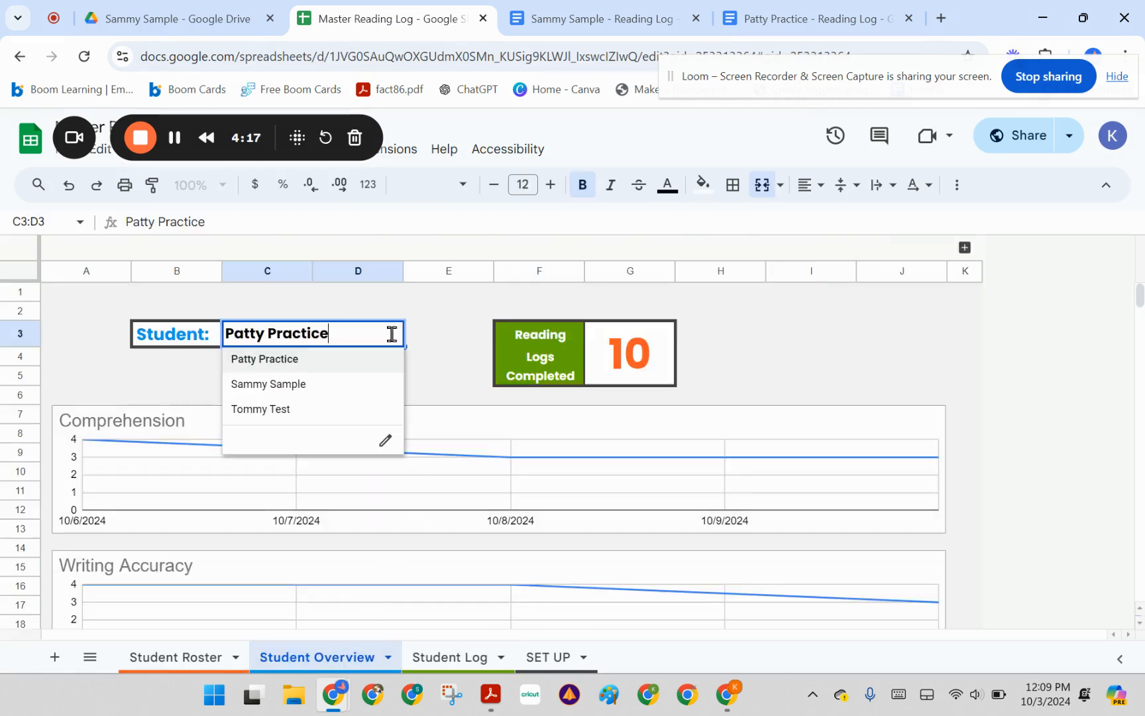
click(318, 396)
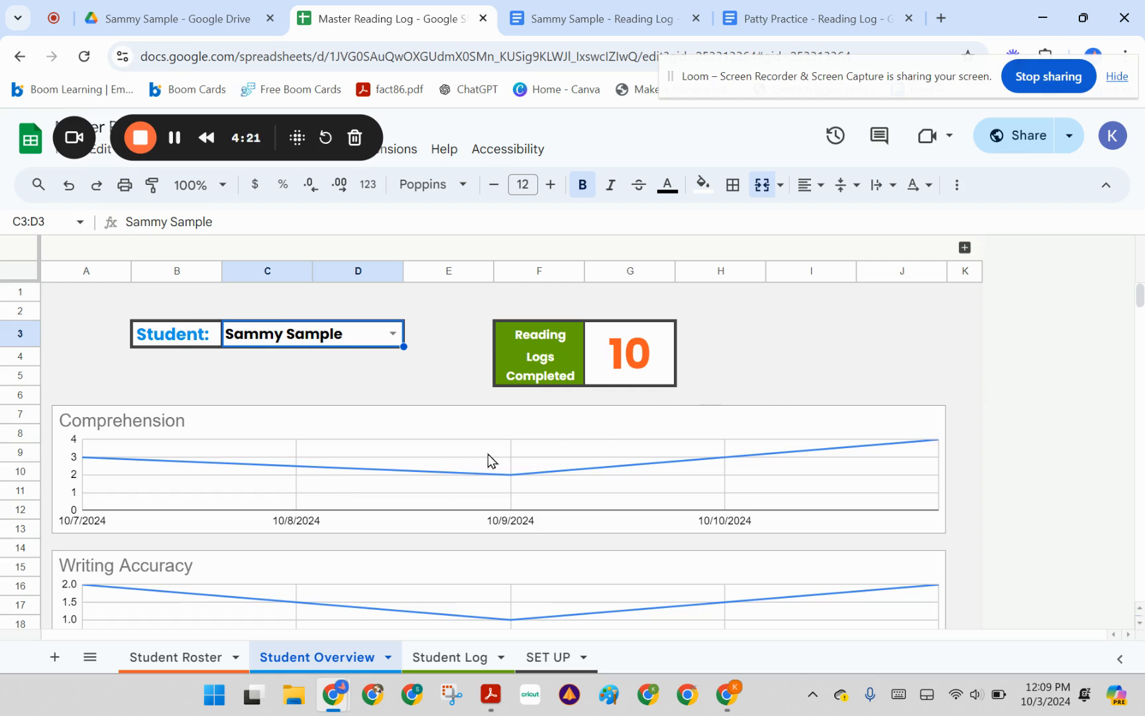
Review the selected student's Comprehension, Writing Accuracy and Independence charts
scroll(779, 471, down, 2)
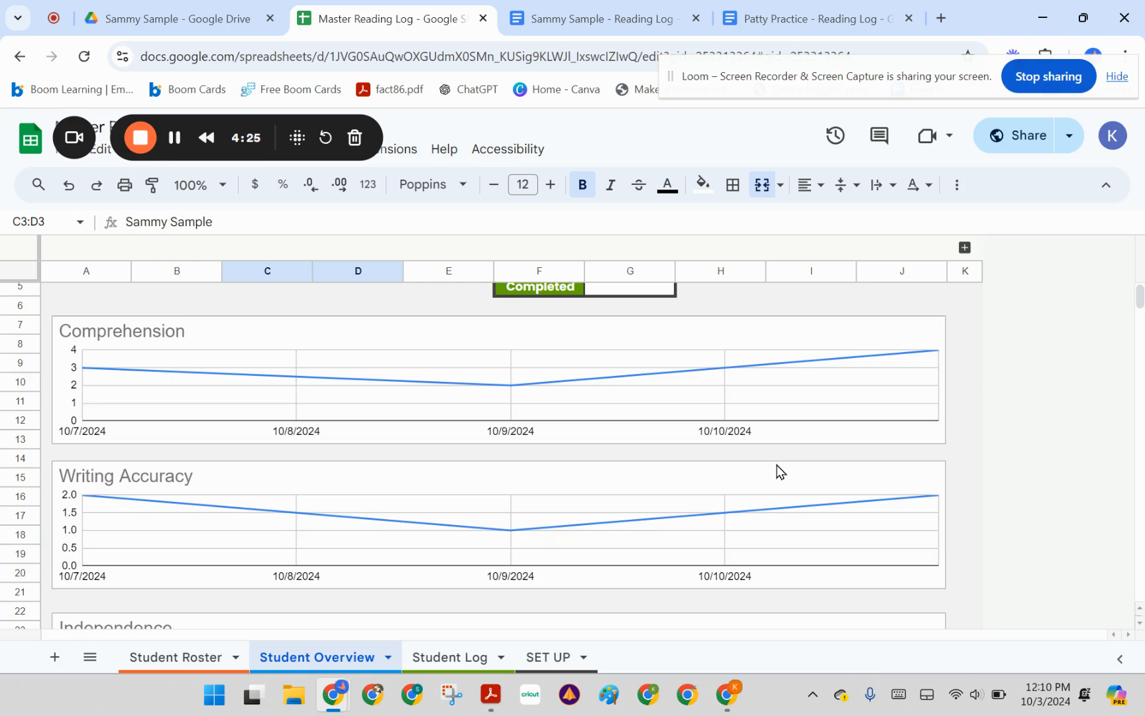
scroll(780, 470, down, 3)
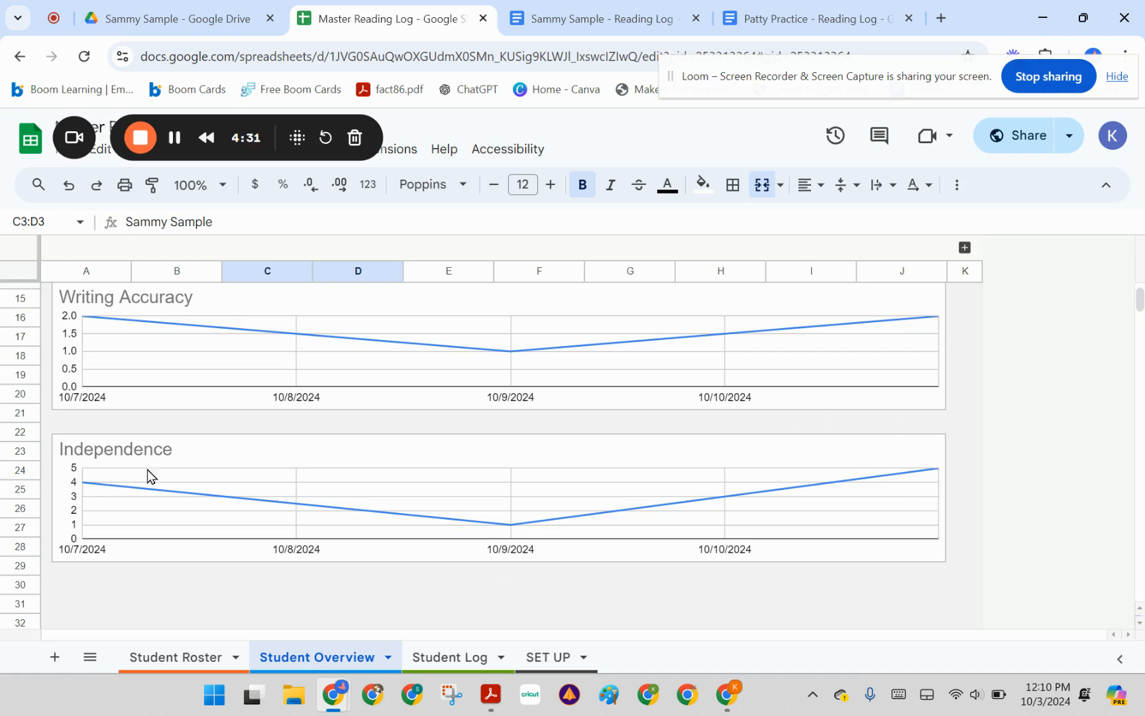
scroll(125, 478, up, 3)
scroll(207, 461, down, 3)
scroll(209, 464, up, 5)
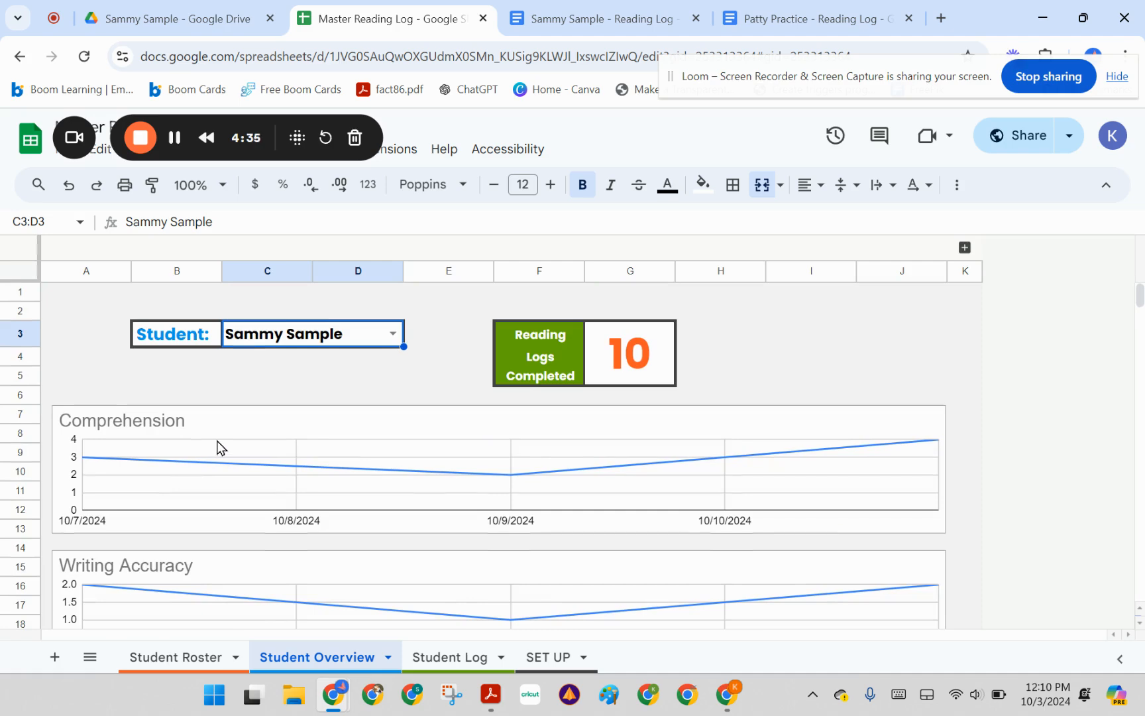
Open the Student Log sheet, look over its layout and choose the first student in the name list
click(468, 658)
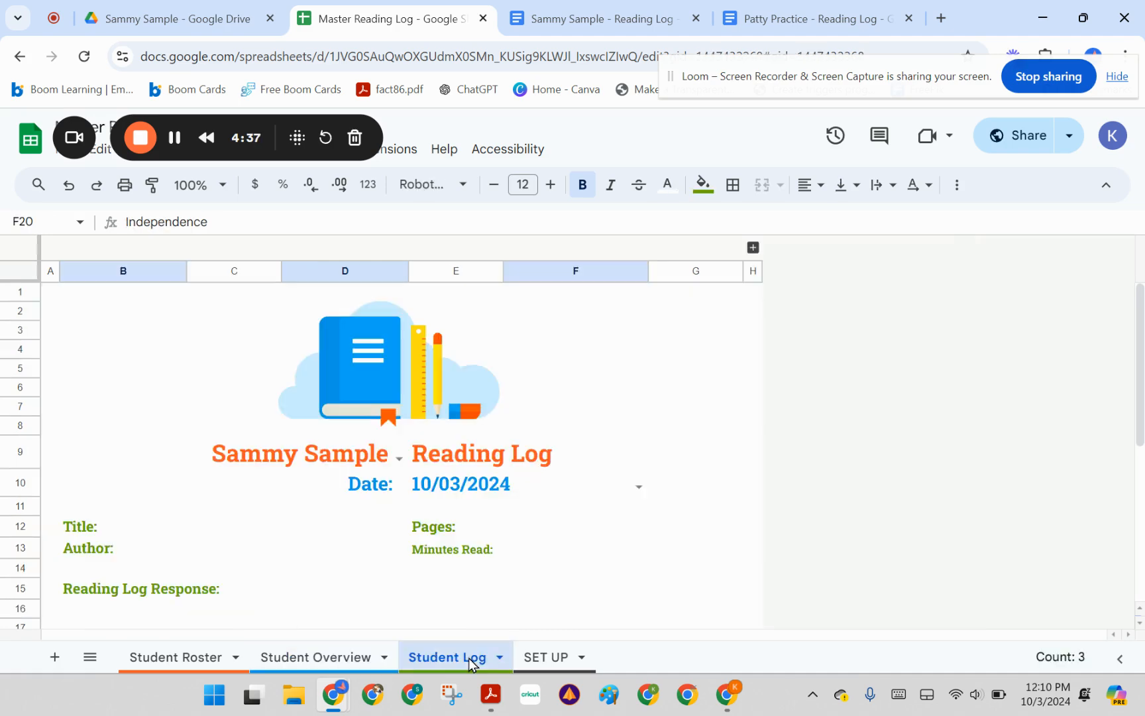
scroll(474, 528, down, 3)
scroll(474, 528, up, 3)
click(399, 459)
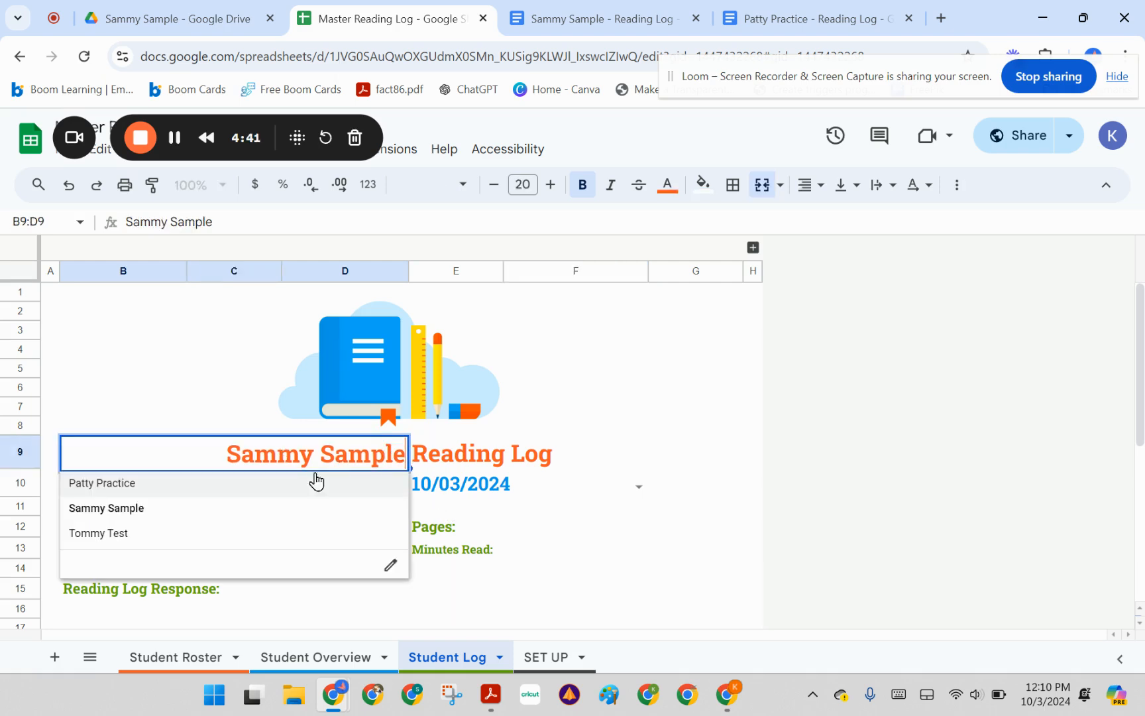
click(223, 483)
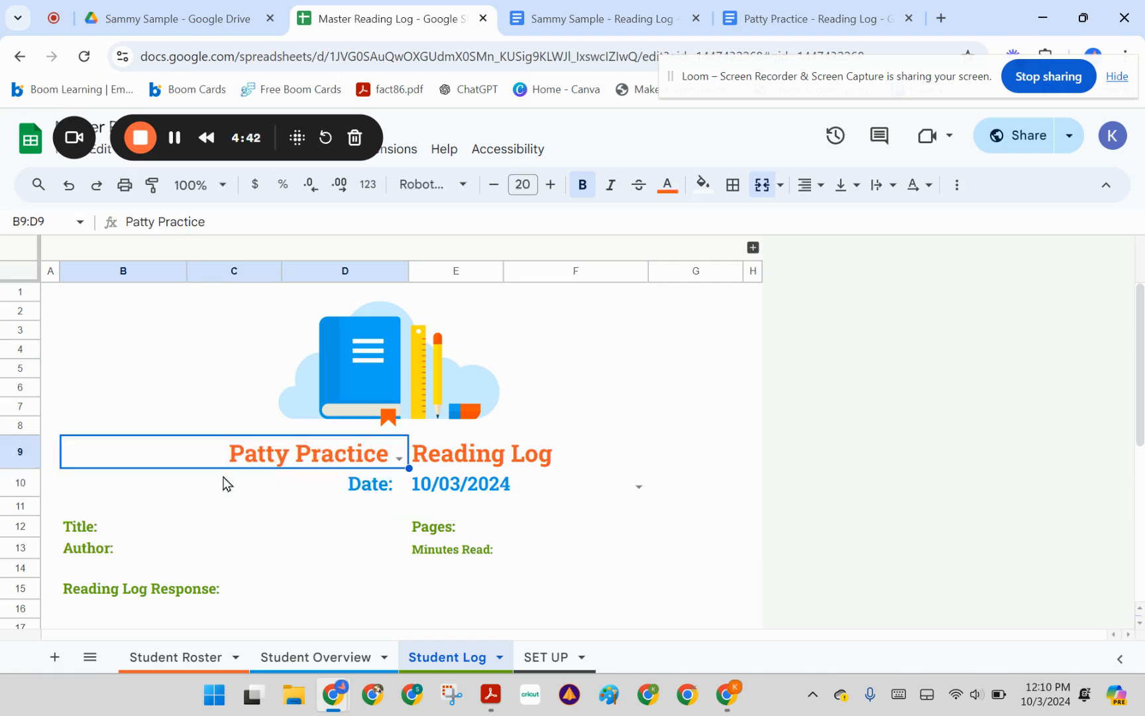
Try 10/07/2024 as the reading log date, and set it to 10/06/2024 instead
click(638, 487)
click(527, 536)
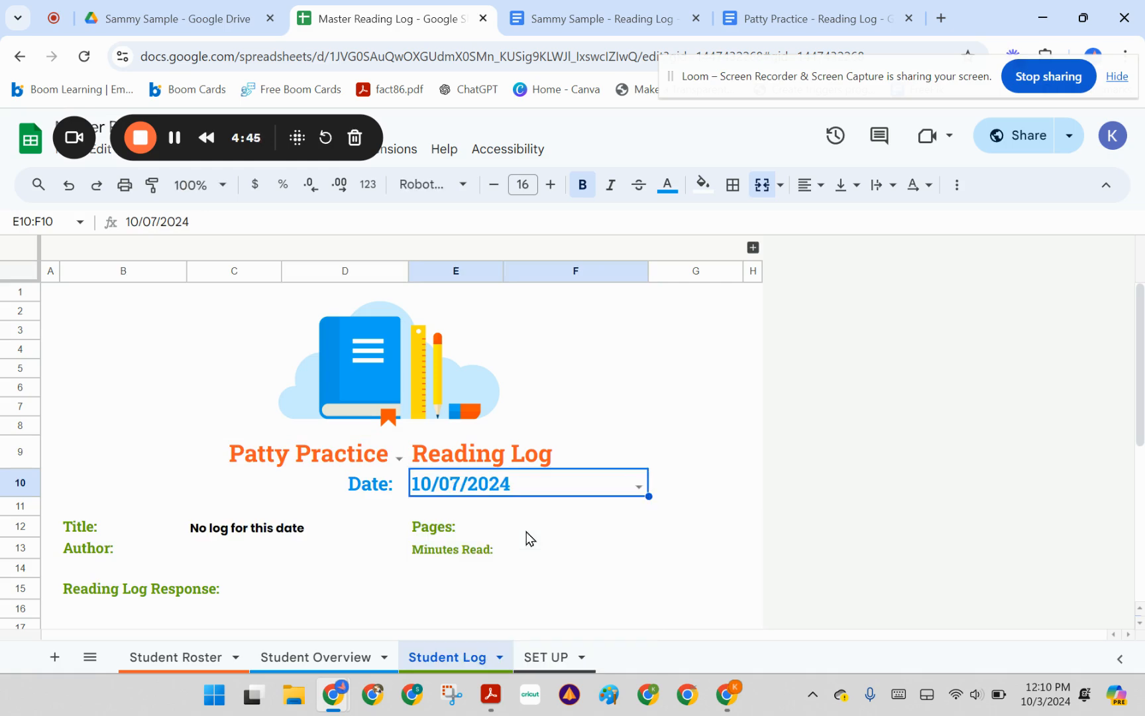
click(639, 487)
click(521, 518)
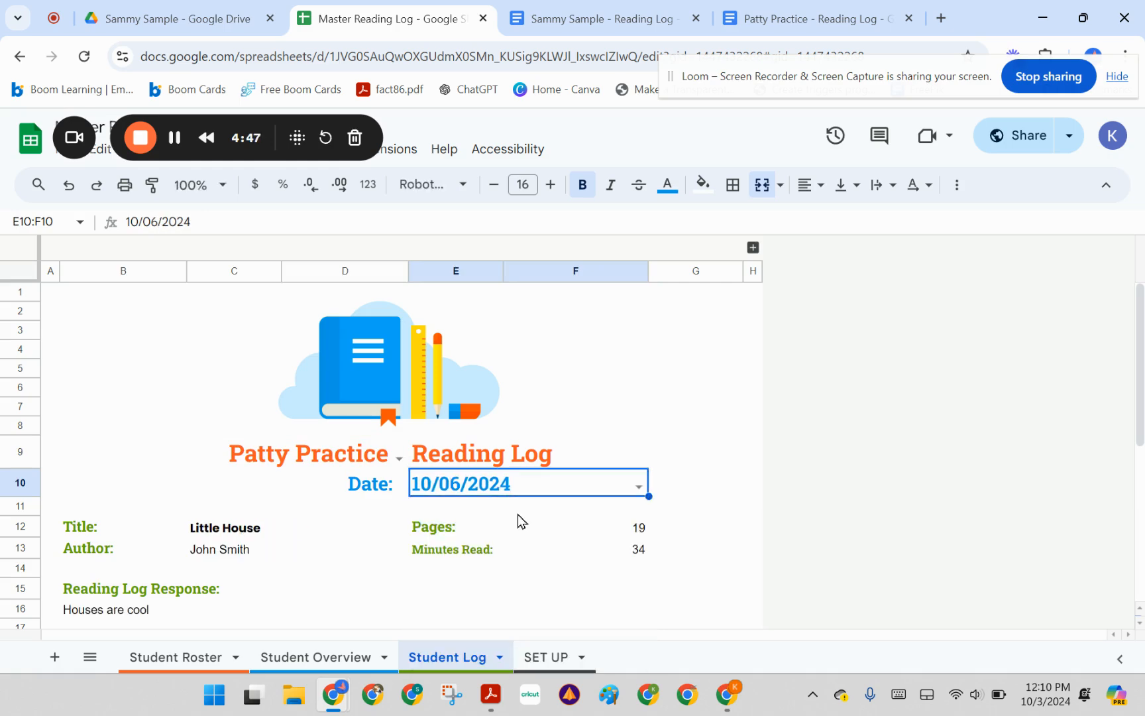
Review the 10/06/2024 log's book details, response, assistant and the Comprehension, Writing Accuracy and Independence scores
scroll(573, 557, down, 4)
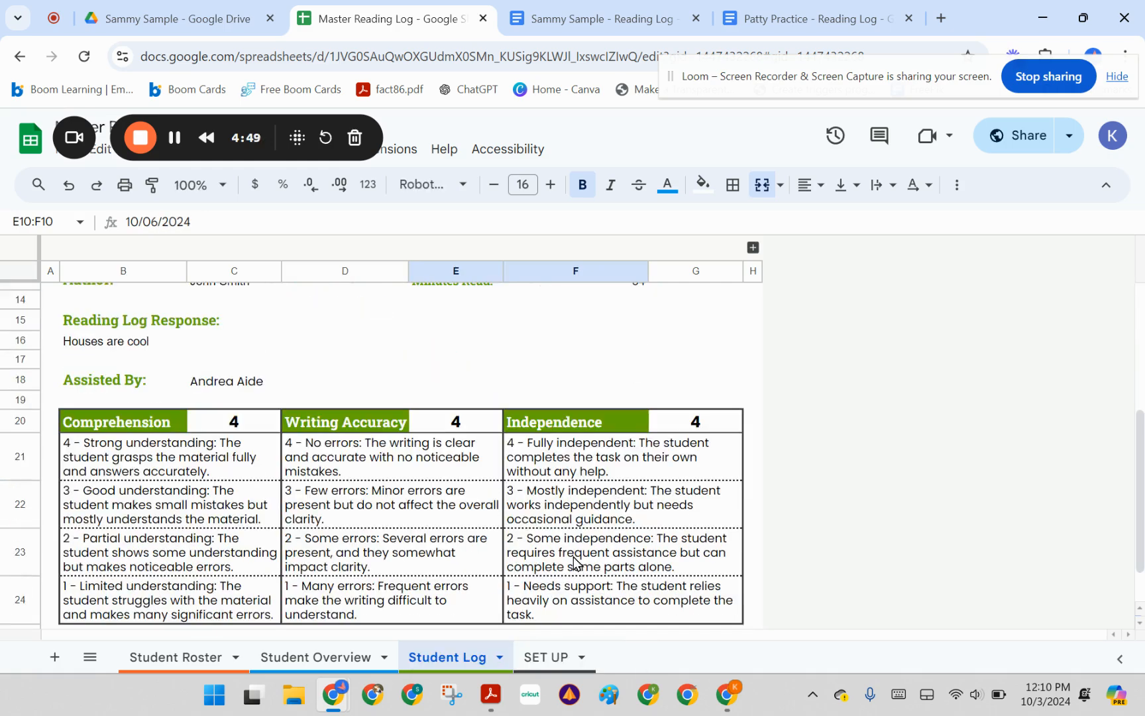
scroll(573, 557, down, 2)
scroll(574, 557, up, 6)
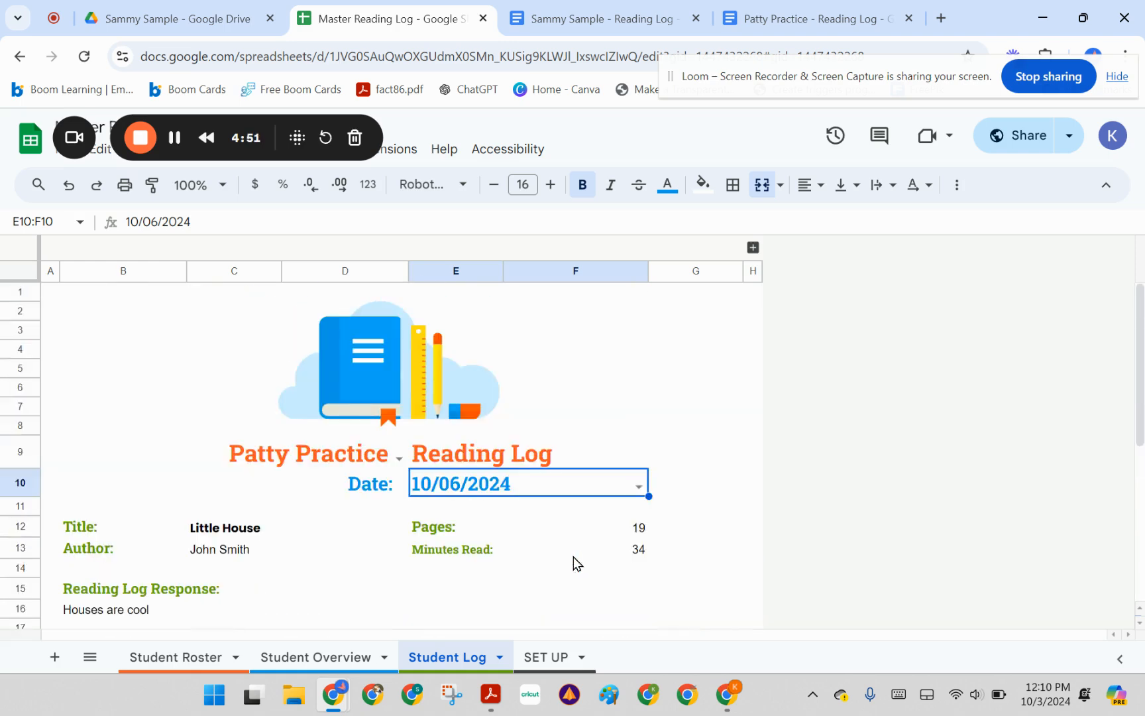
scroll(573, 559, down, 5)
scroll(573, 557, up, 5)
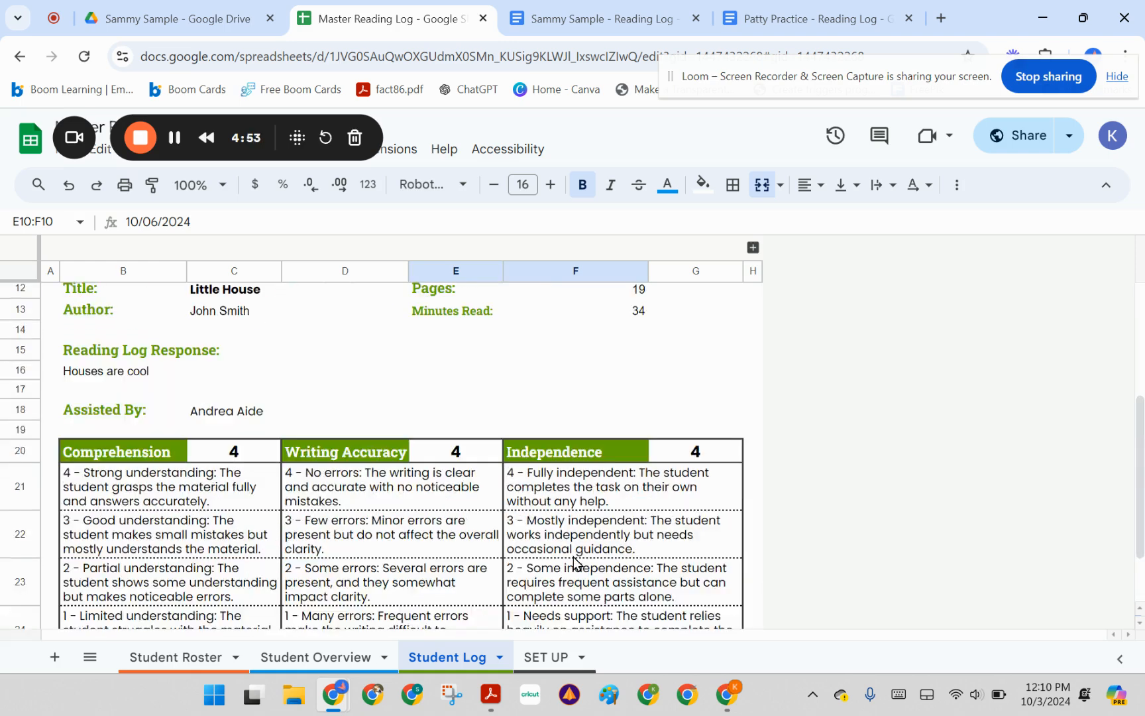